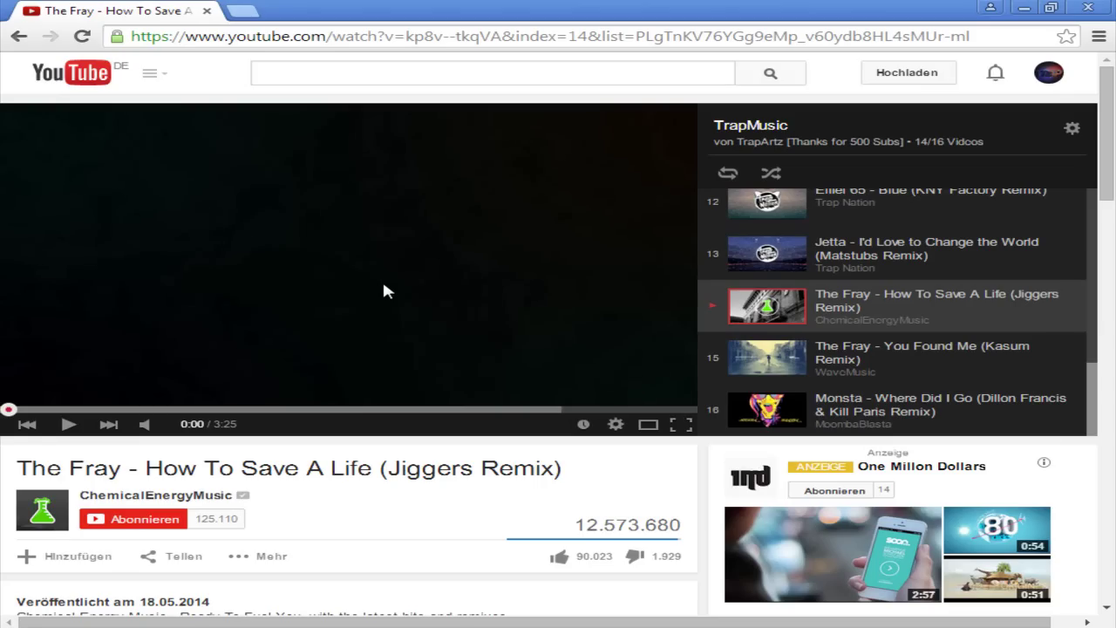
Preview the intro.c4d starfield from frame 0, scrub through it, then switch to Cinema 4D
left_click(382, 282)
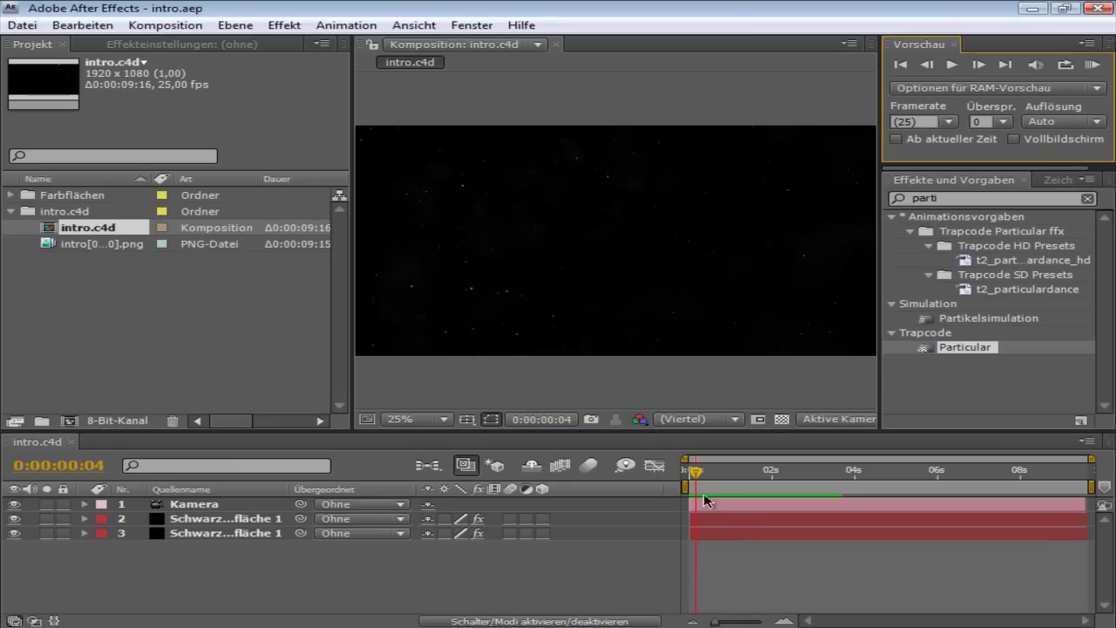
left_click_drag(697, 476, 688, 476)
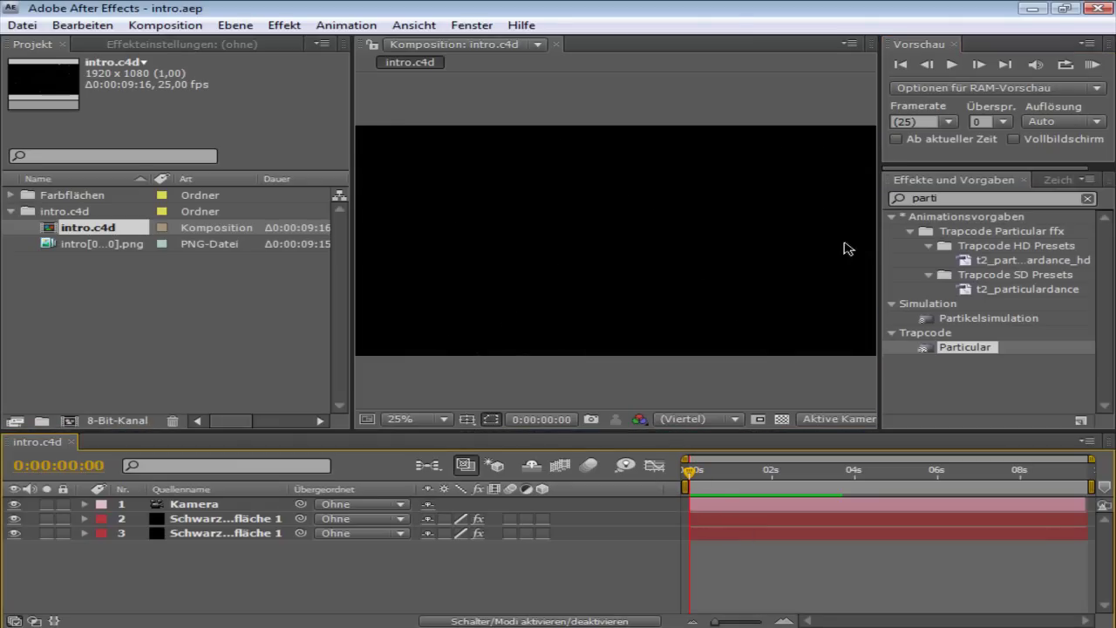
left_click(954, 65)
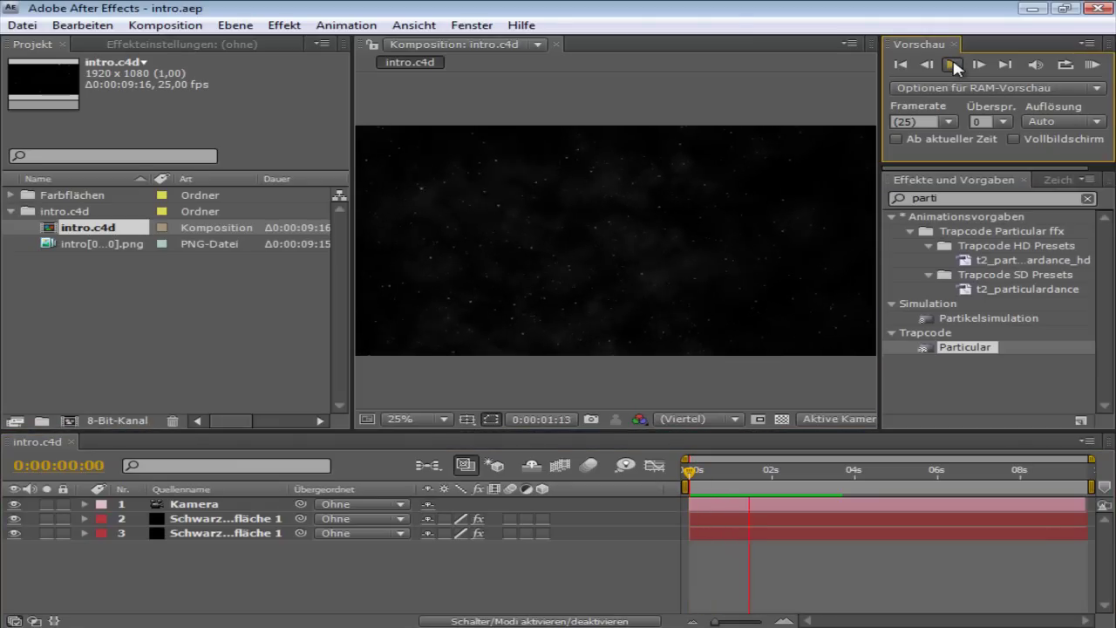
left_click(954, 65)
left_click(952, 66)
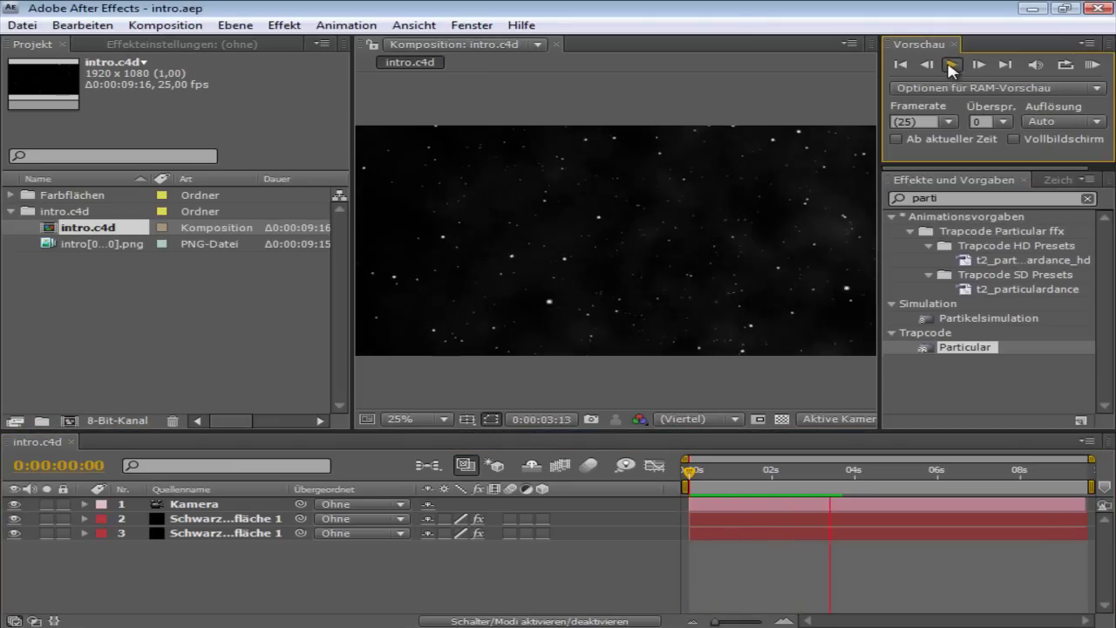
left_click(704, 477)
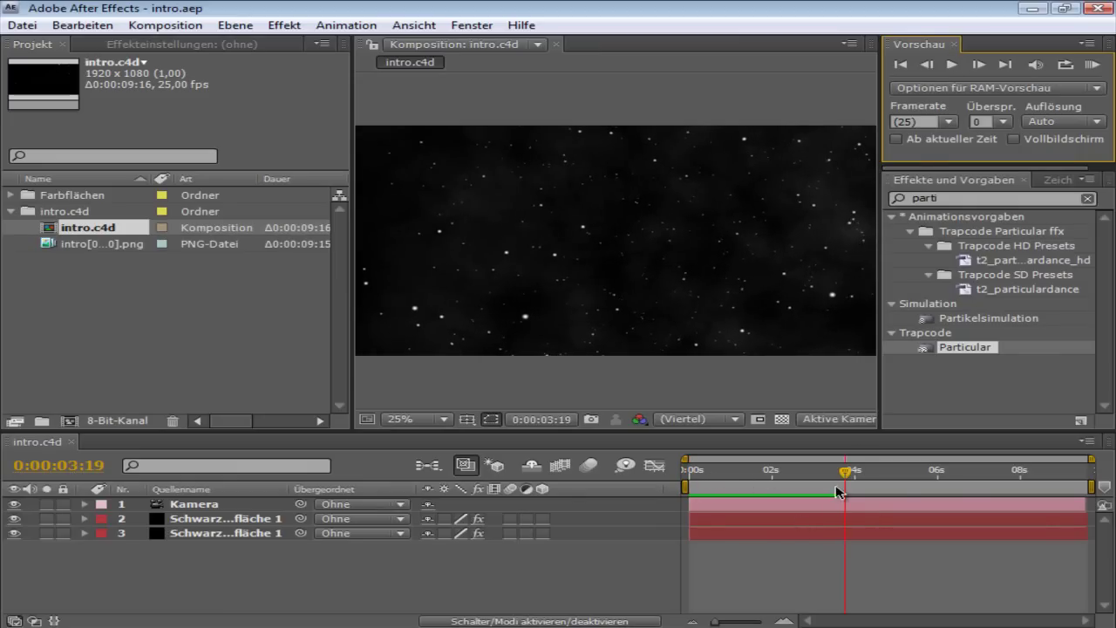
left_click_drag(843, 473, 844, 510)
key("alt+Tab")
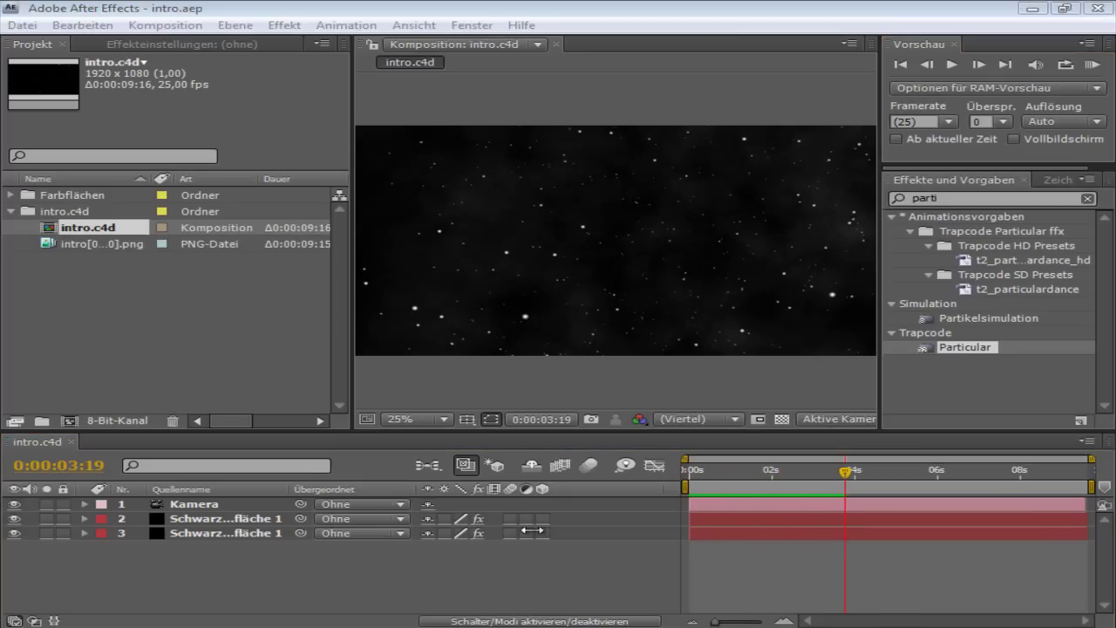
Move the Cinema 4D scene to an early frame, then deselect Particular in Effects & Presets
left_click_drag(379, 471, 347, 500)
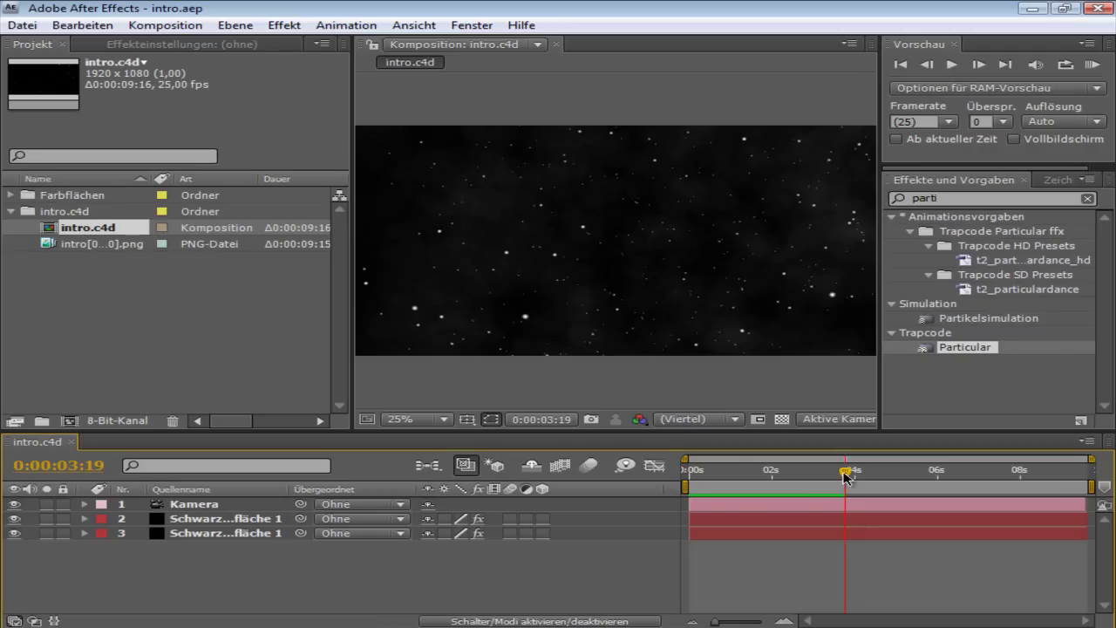
left_click(959, 352)
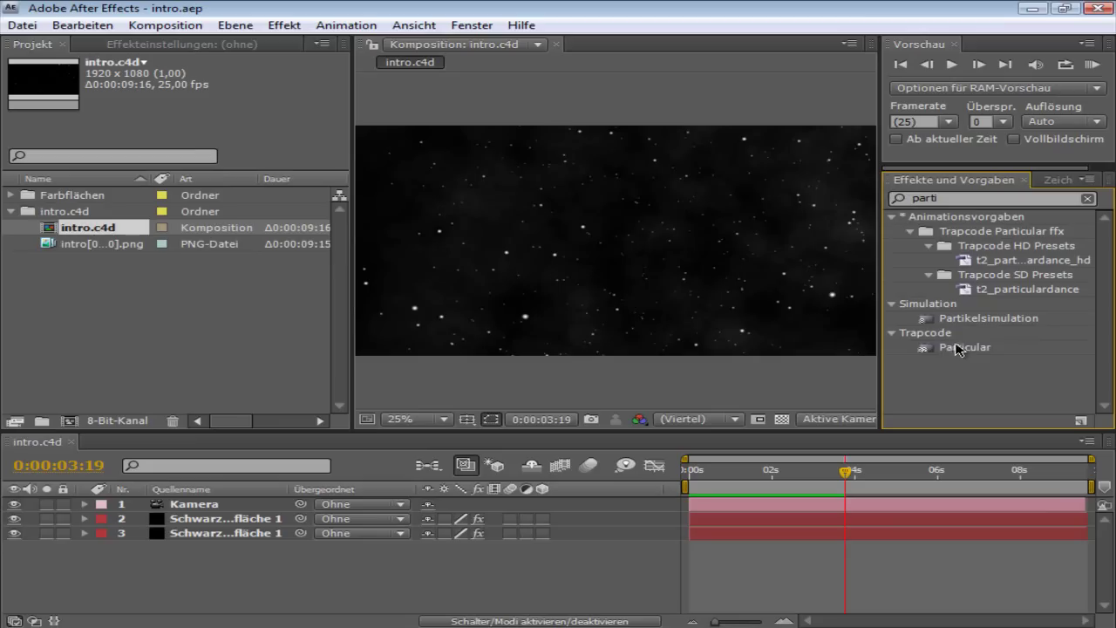
left_click(953, 375)
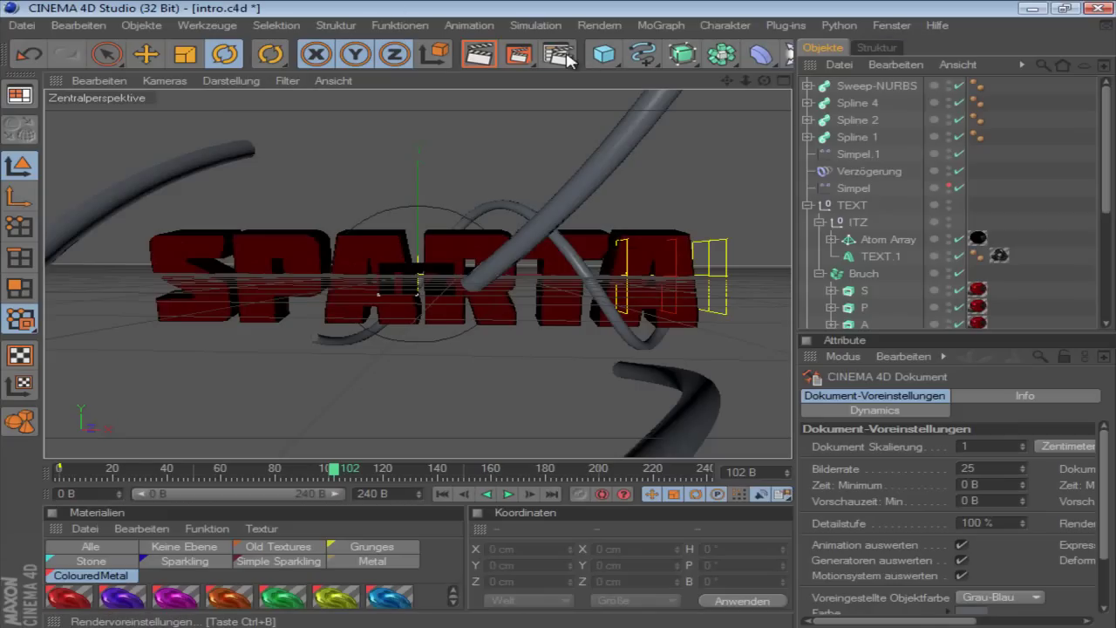
Set the render output to the HDTV 1080 25 preset with frames 1 to 240
left_click(568, 56)
left_click(210, 123)
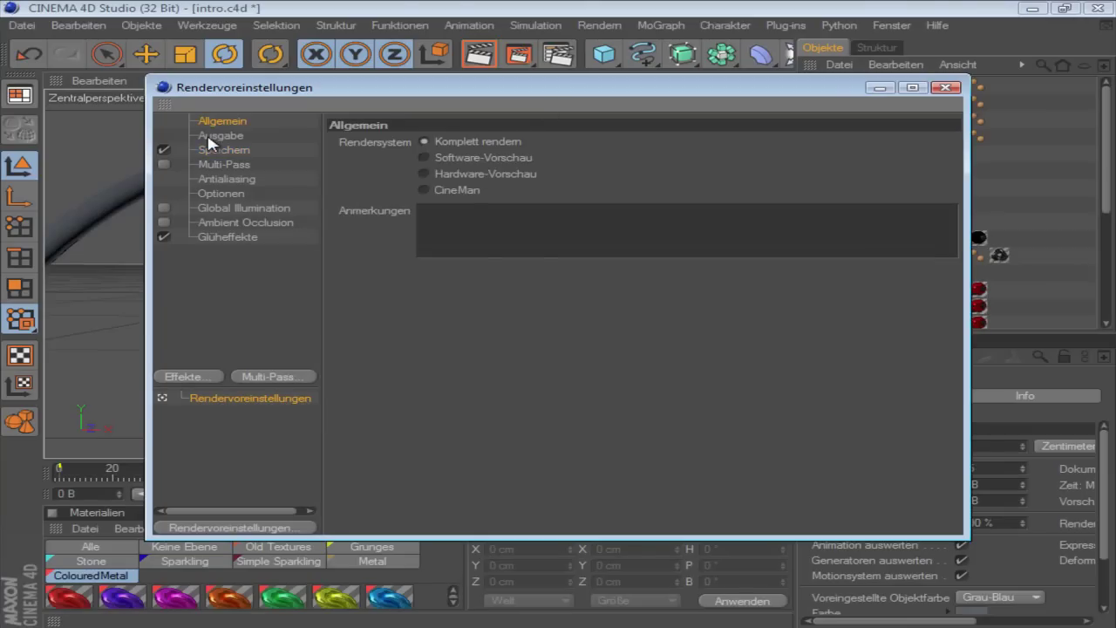
left_click(215, 136)
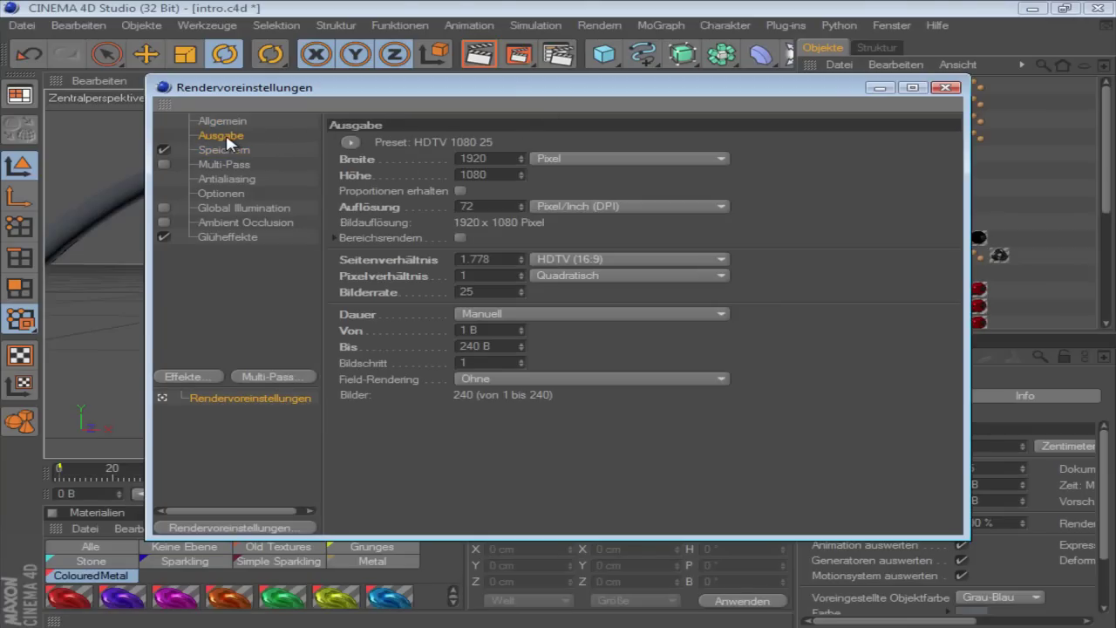
left_click(351, 143)
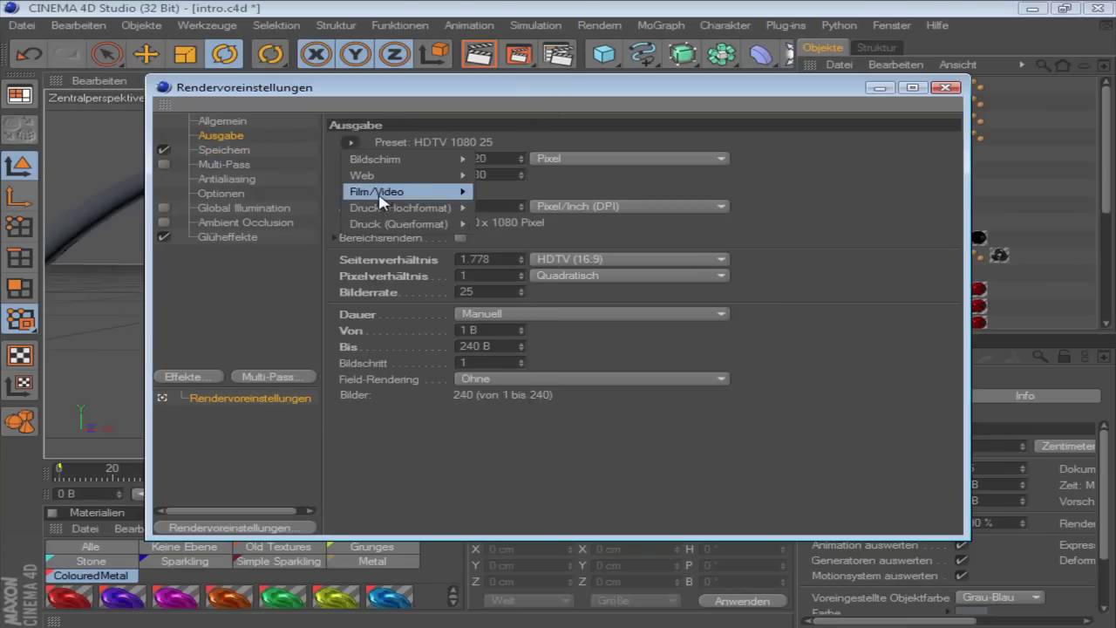
mouse_move(383, 191)
left_click(562, 515)
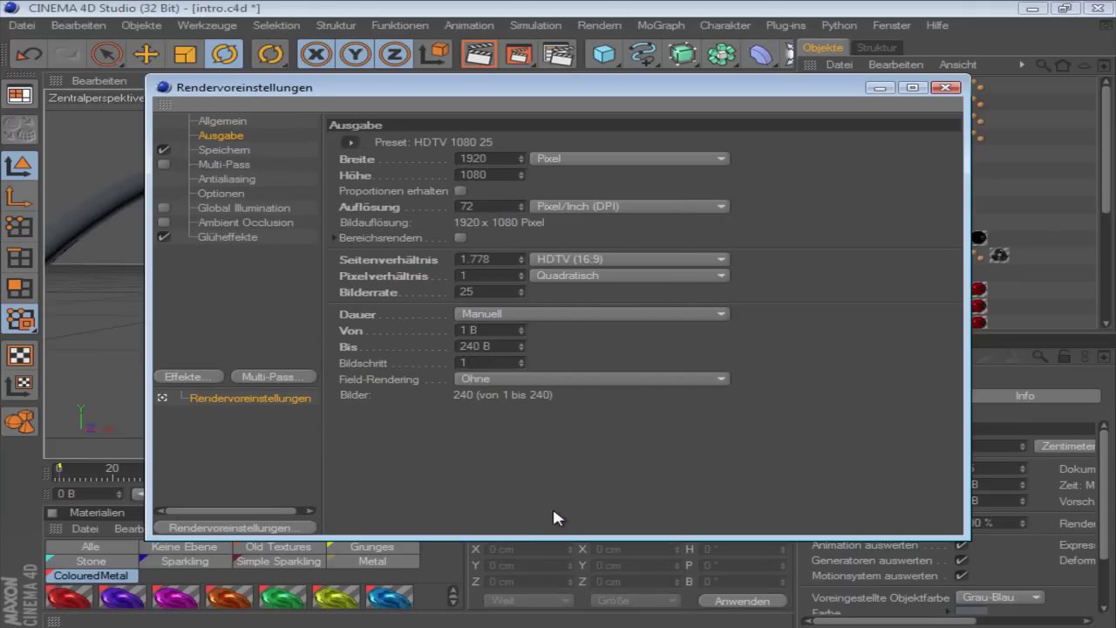
left_click(503, 332)
left_click_drag(490, 332, 372, 341)
left_click(430, 398)
left_click(502, 347)
left_click(403, 406)
Keep After Effects as the target program for the composition project file
left_click(223, 150)
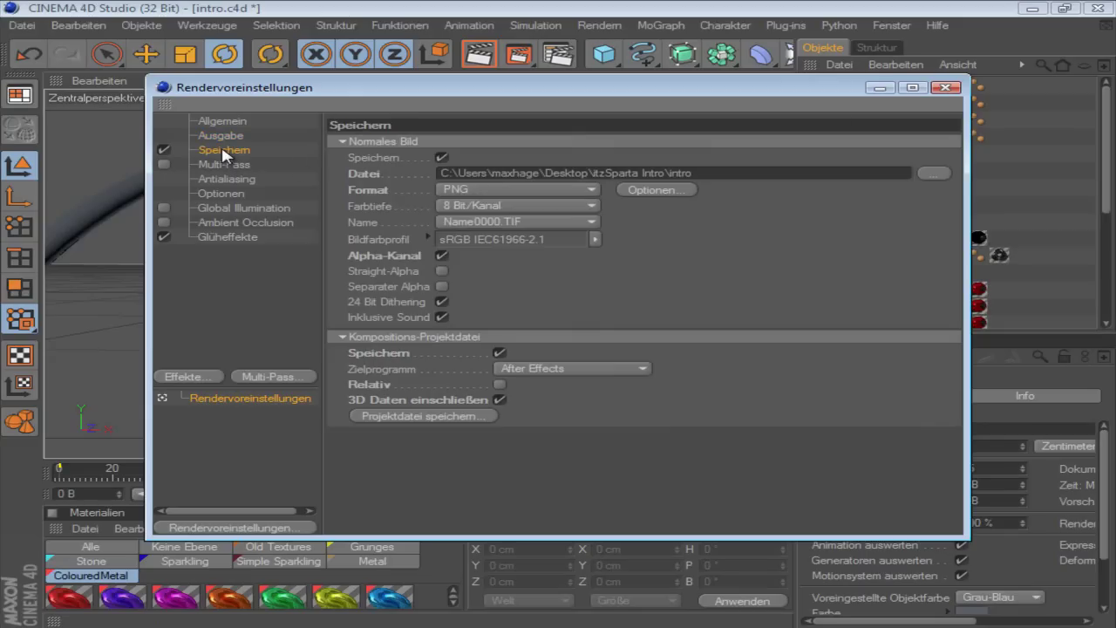
left_click(343, 339)
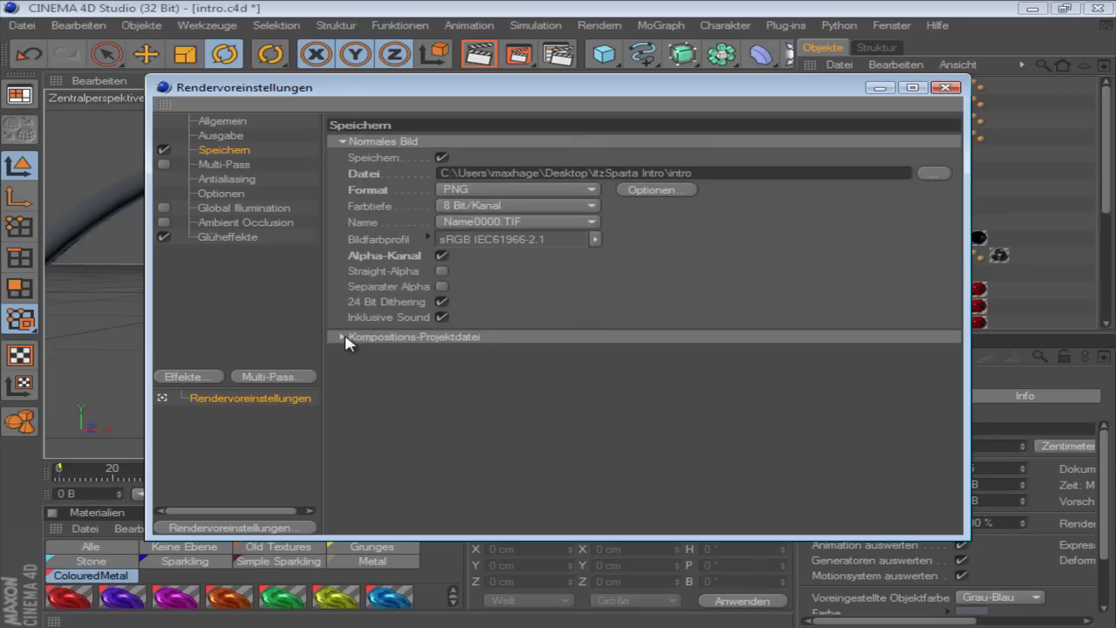
left_click(345, 339)
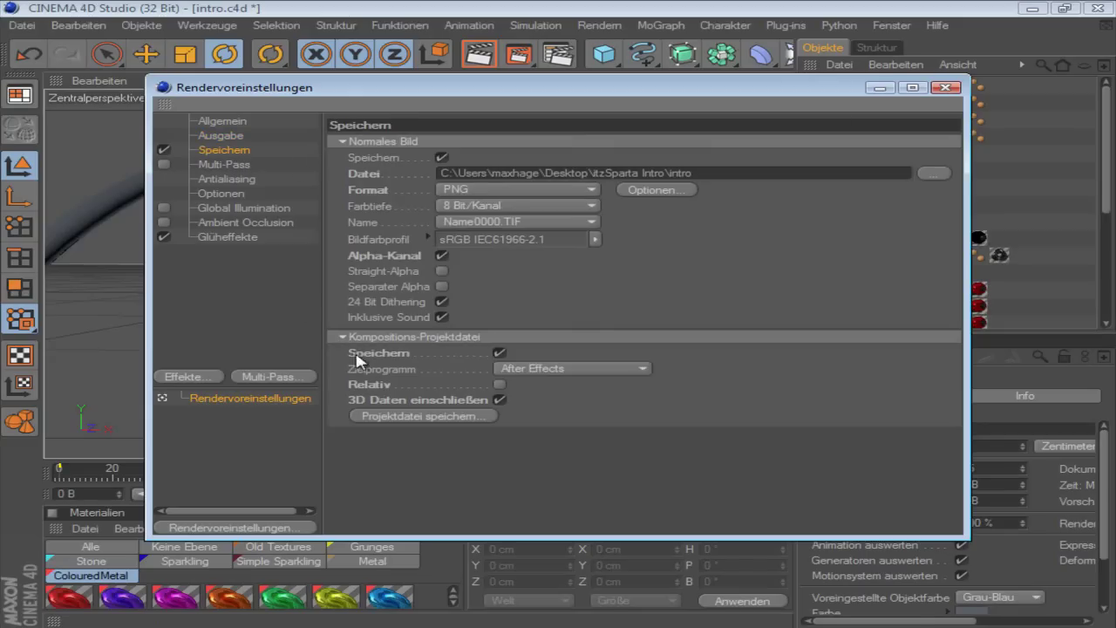
left_click(509, 373)
left_click(522, 381)
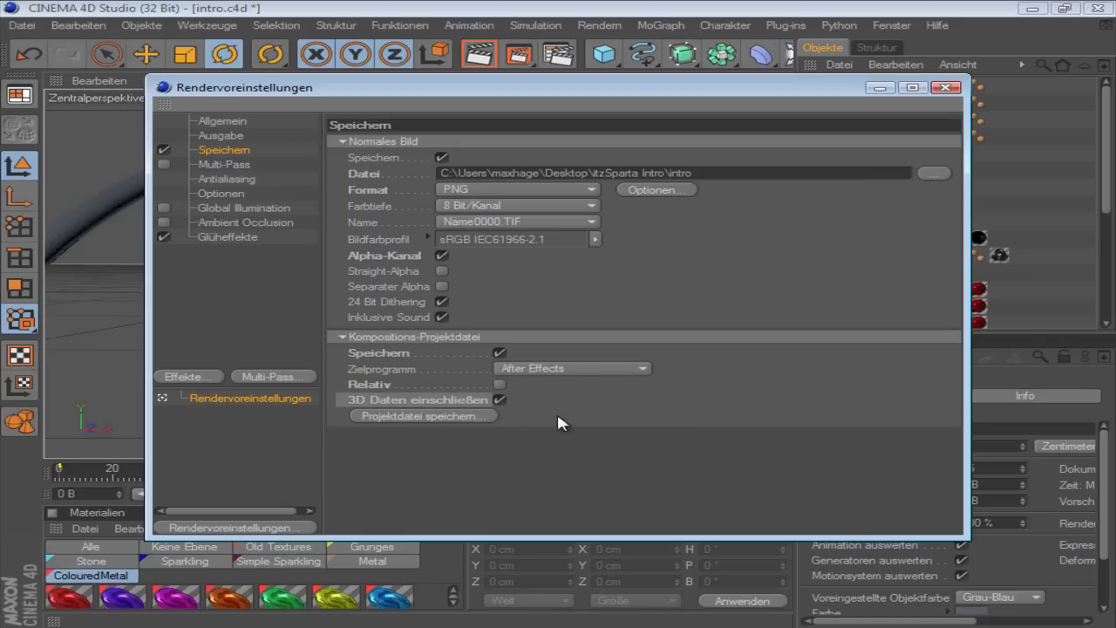
Save the composition project file as 'test' on the Desktop and close Render Settings
left_click(462, 418)
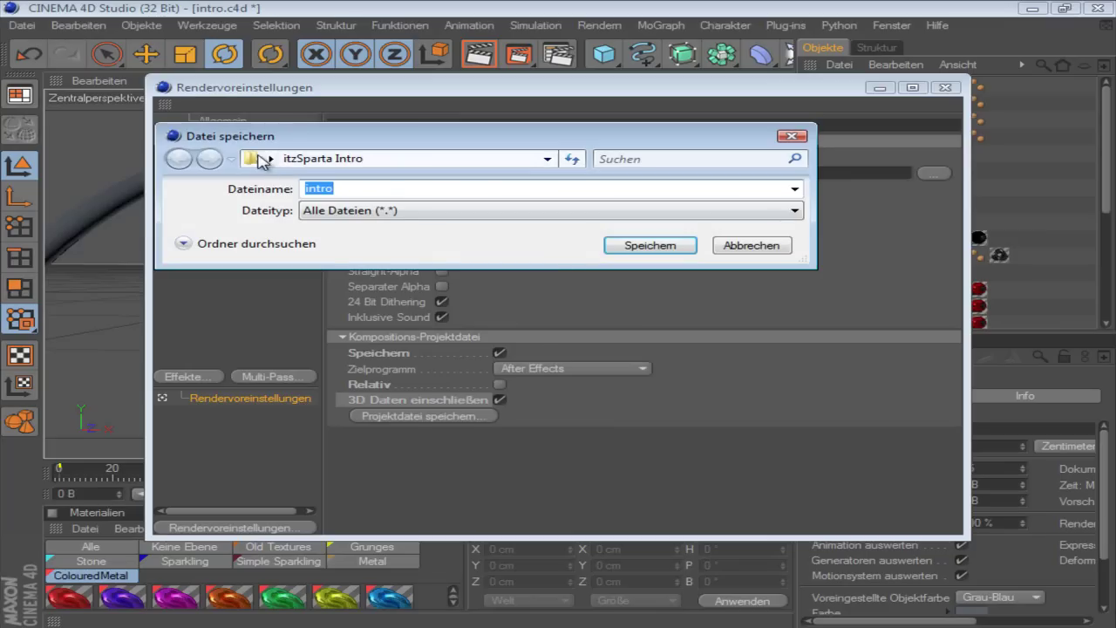
type("tu")
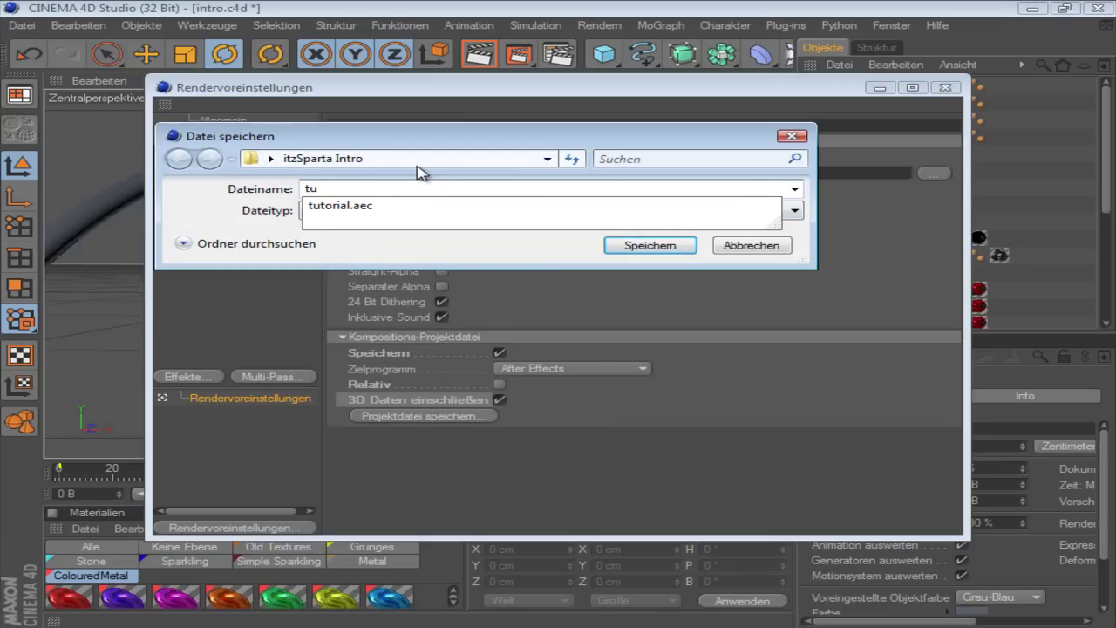
key("BackSpace")
key("BackSpace")
type("tet")
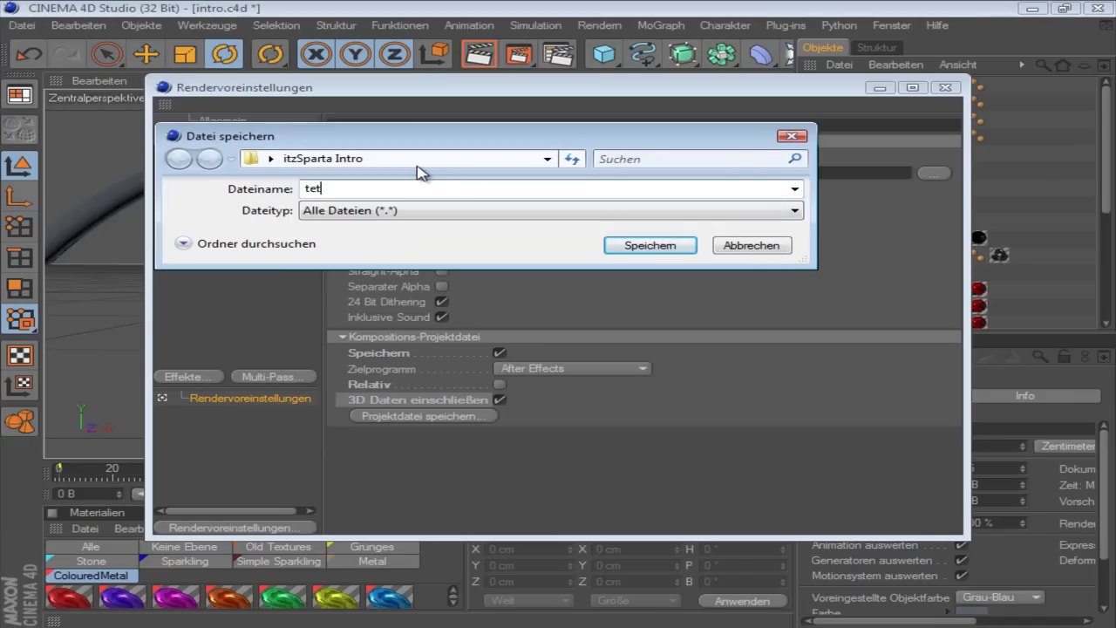
key("BackSpace")
type("st")
left_click(287, 159)
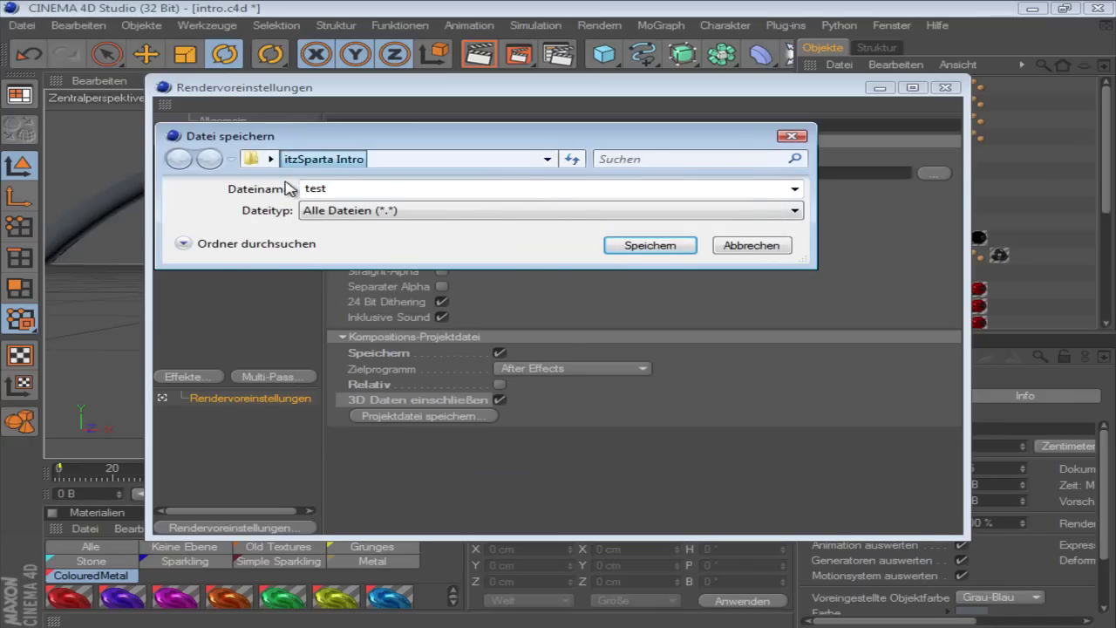
left_click(270, 159)
left_click(281, 178)
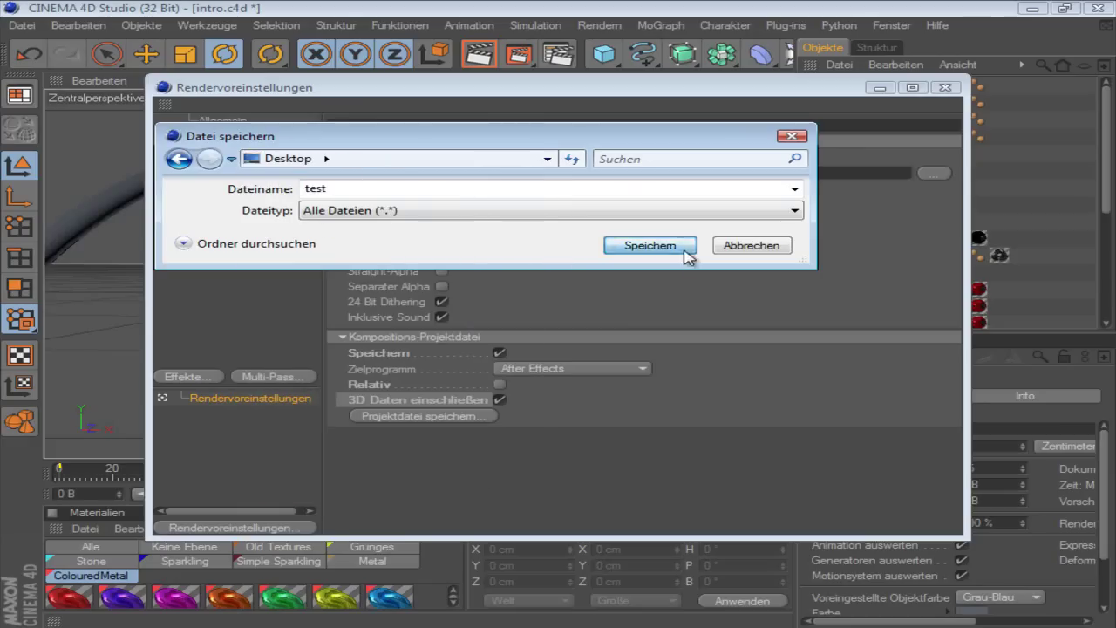
left_click(649, 245)
left_click(945, 87)
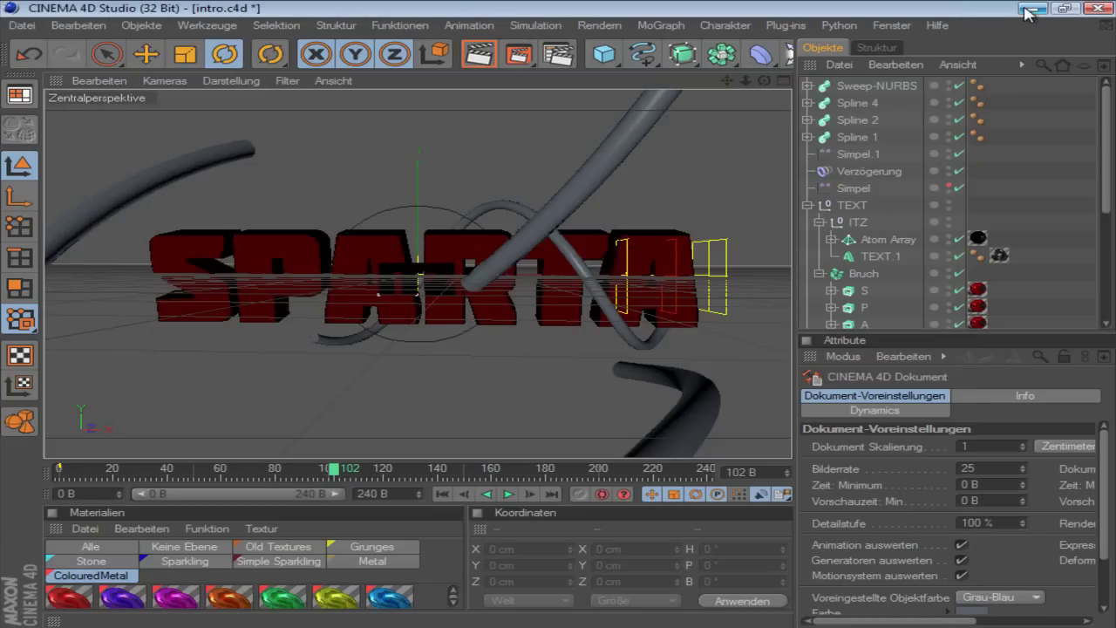
Delete tutorial.aec from the Windows desktop and bring After Effects back
left_click(1029, 12)
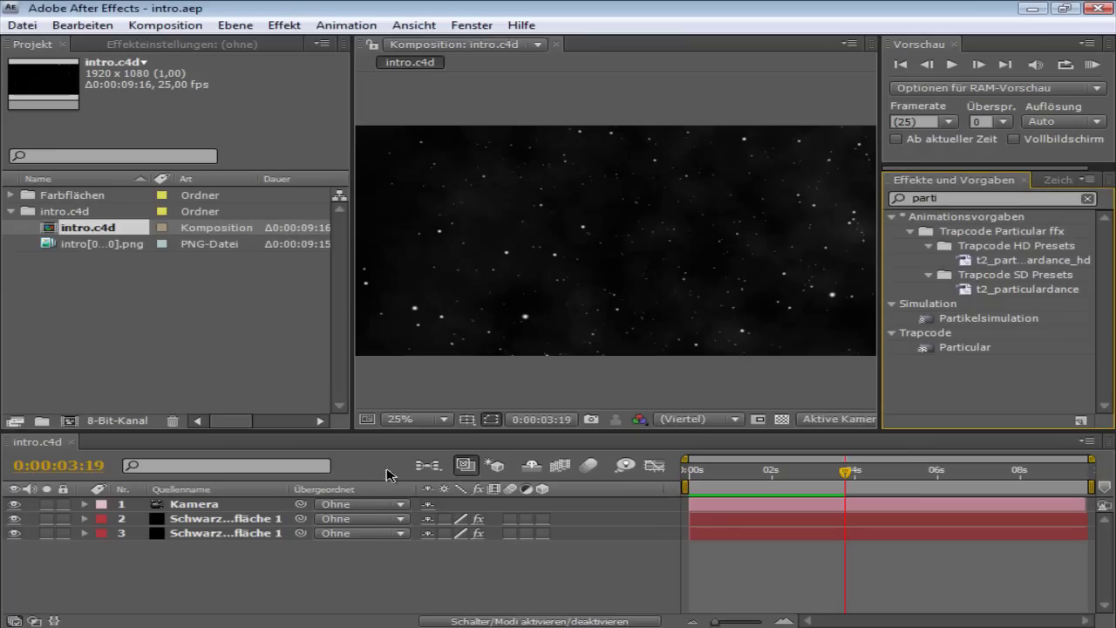
key("super+d")
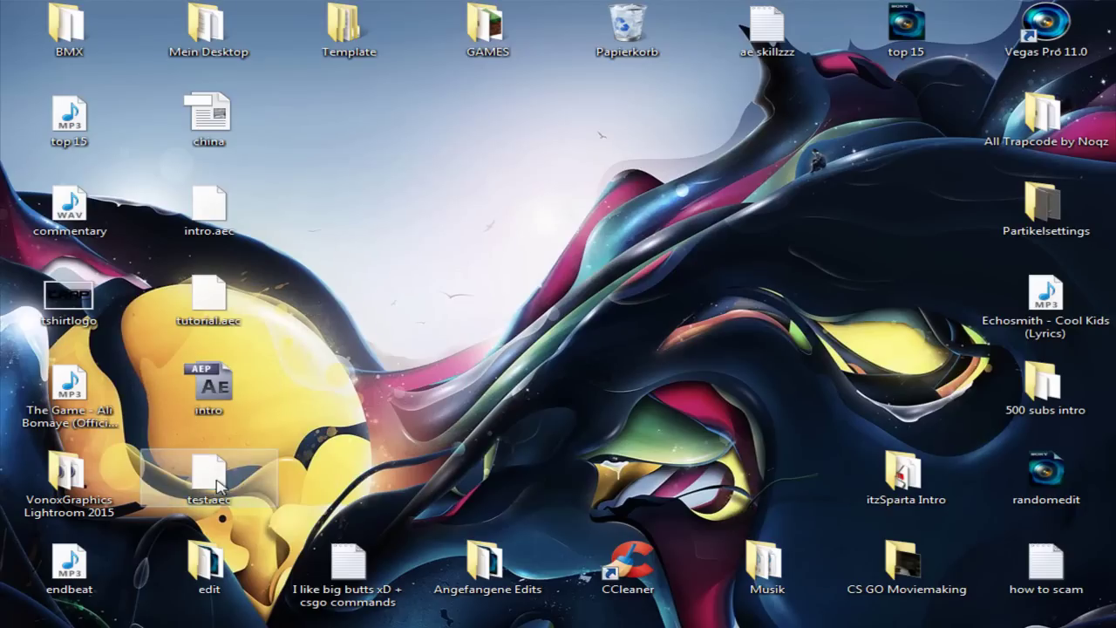
left_click_drag(299, 329, 200, 275)
key("Delete")
key("Return")
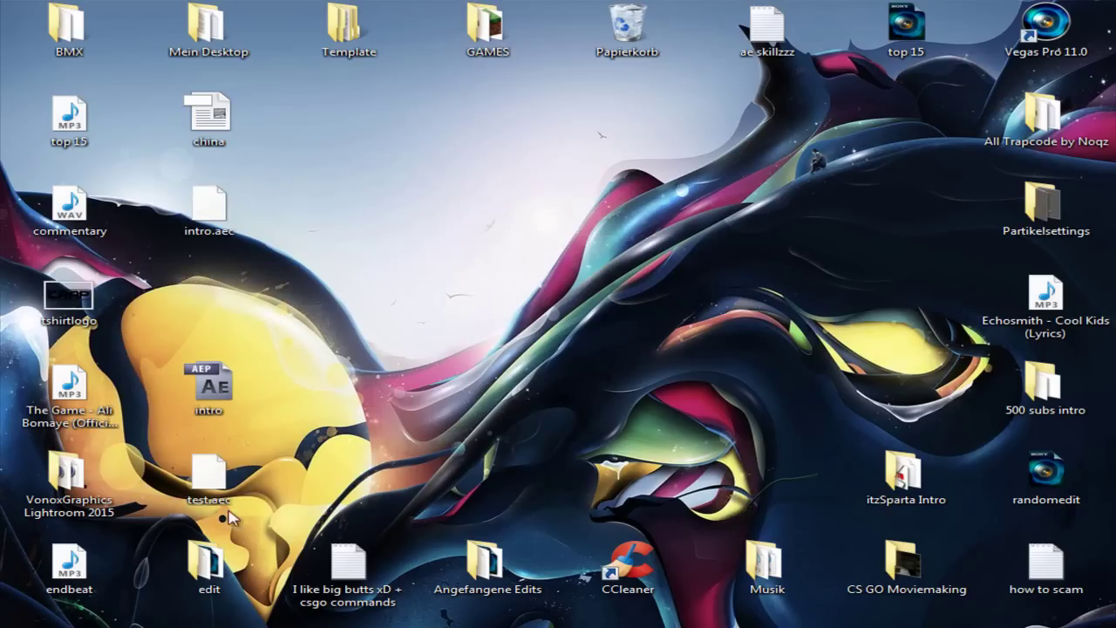
left_click(463, 612)
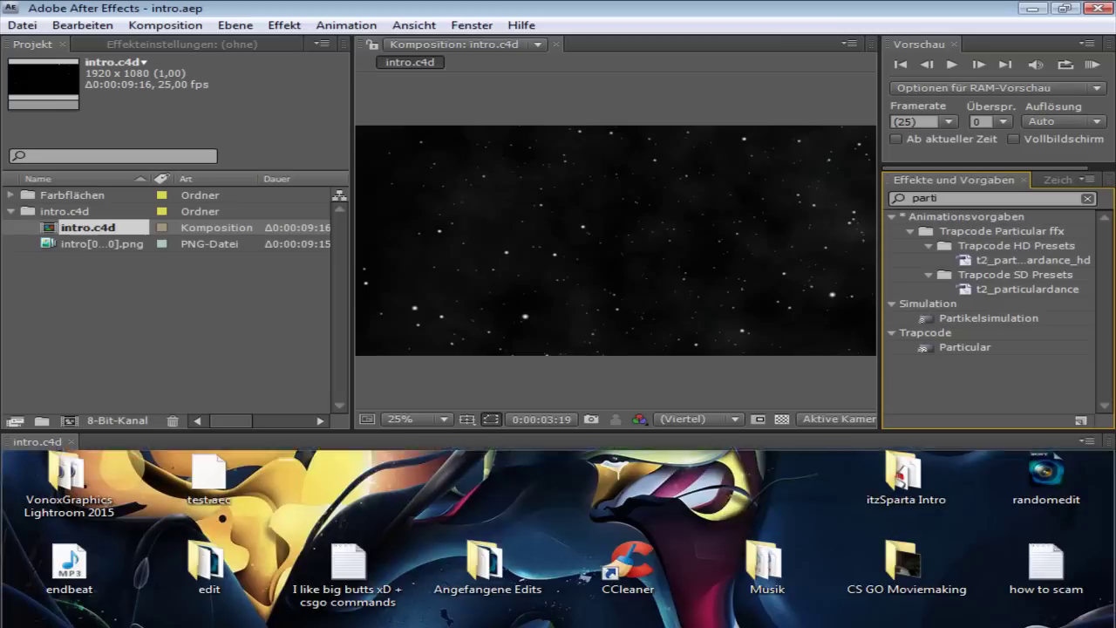
Start a new empty project and expand the imported intro.c4d folder in the Project panel
left_click(22, 25)
mouse_move(52, 42)
left_click(458, 46)
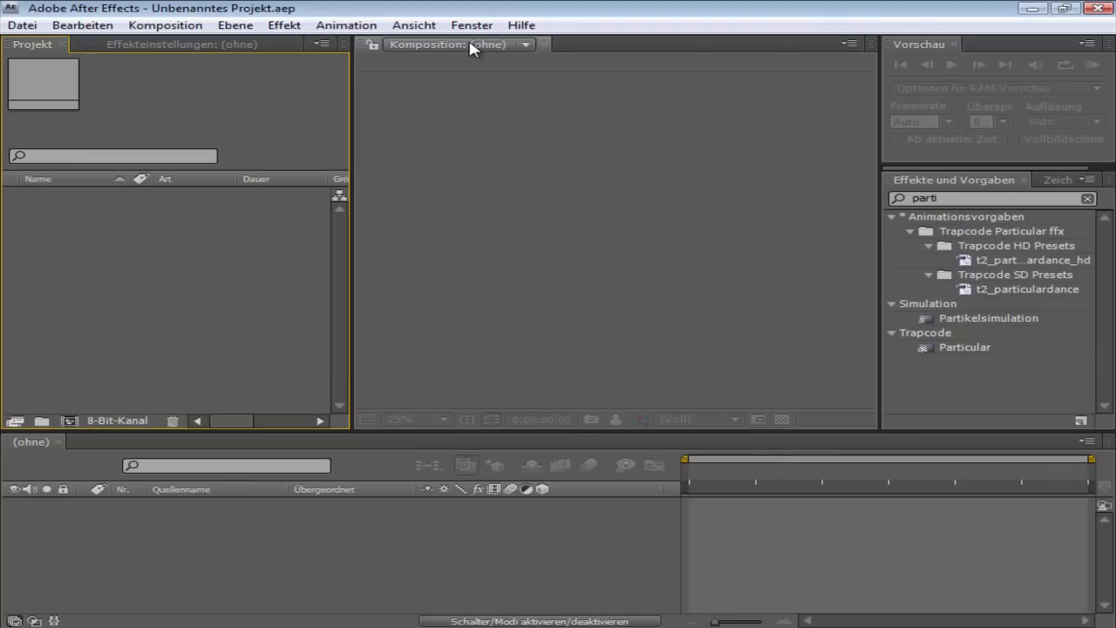
key("super+d")
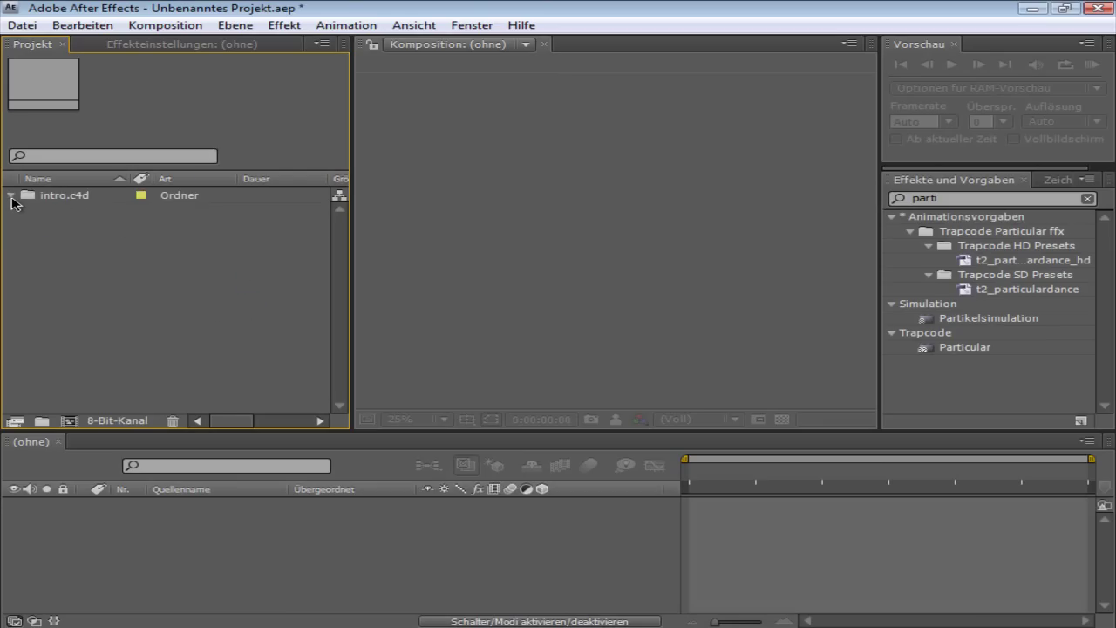
left_click(11, 197)
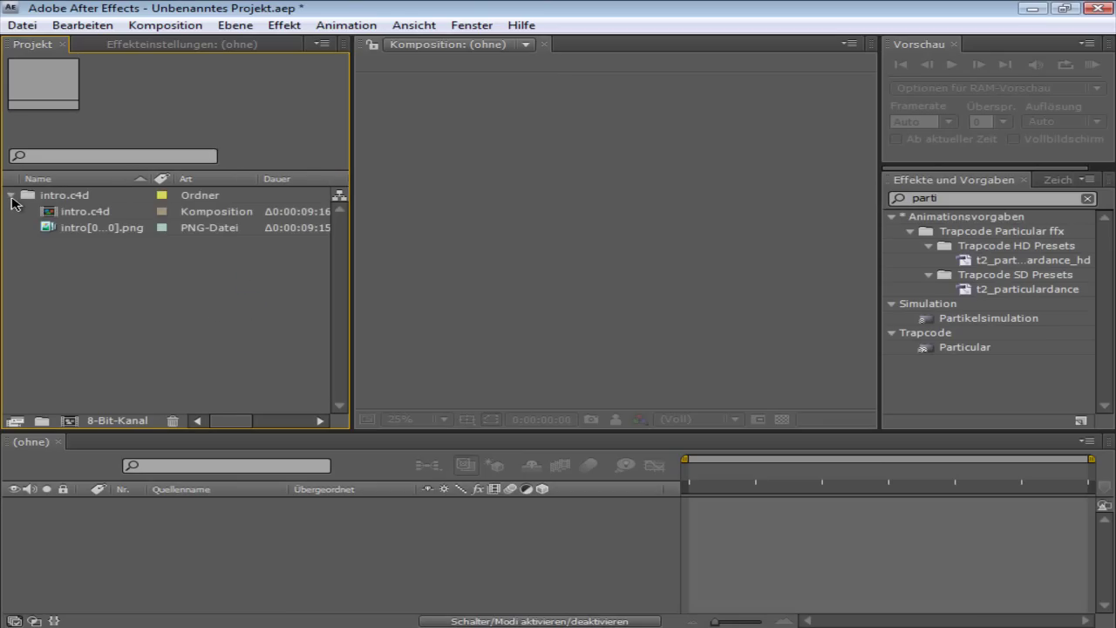
Open the intro.c4d composition and delete every layer except Kamera
double_click(78, 212)
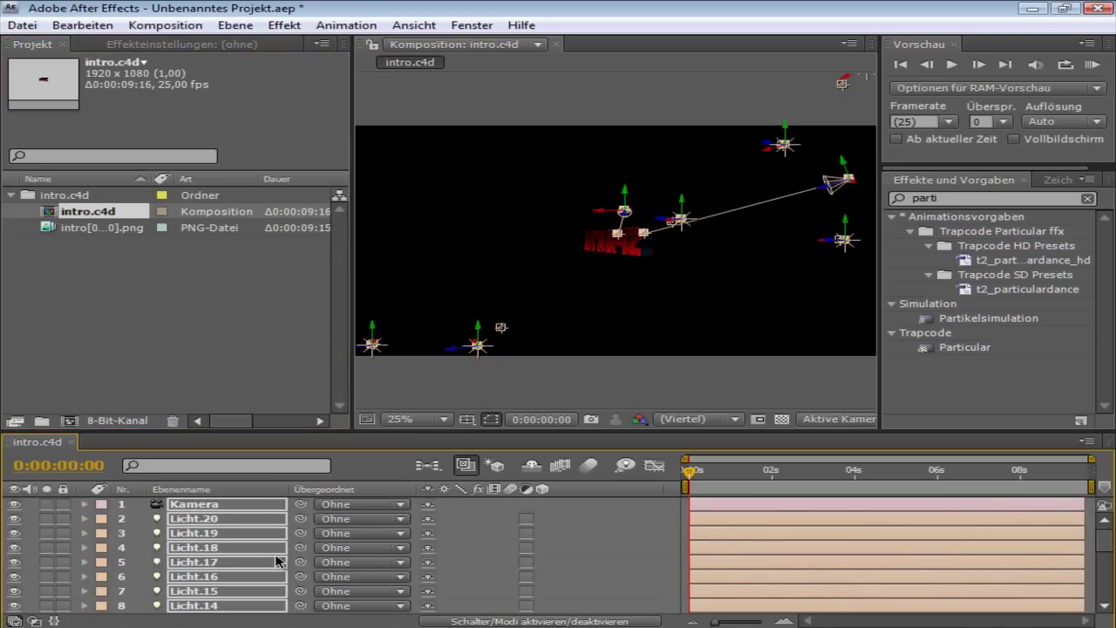
left_click(239, 534)
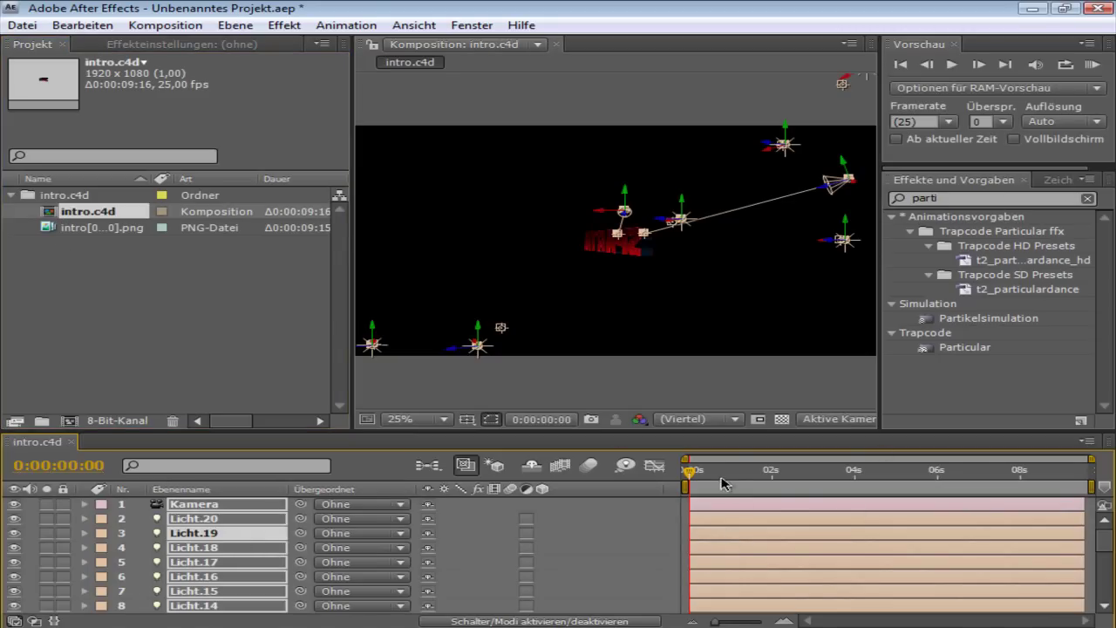
left_click_drag(690, 478, 878, 544)
key("ctrl+a")
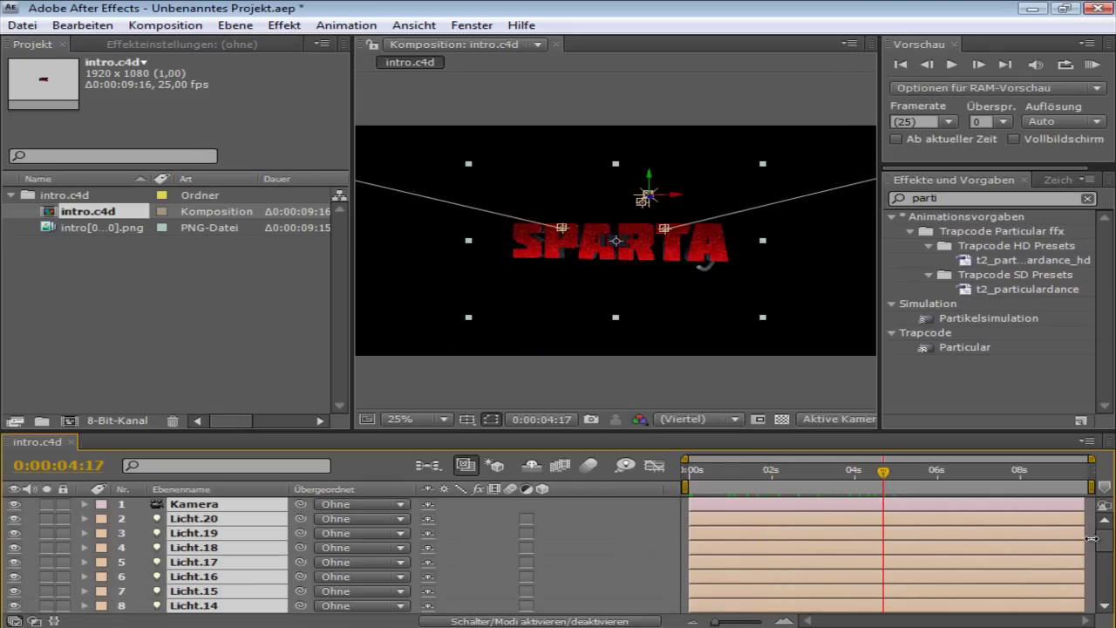
left_click(216, 503)
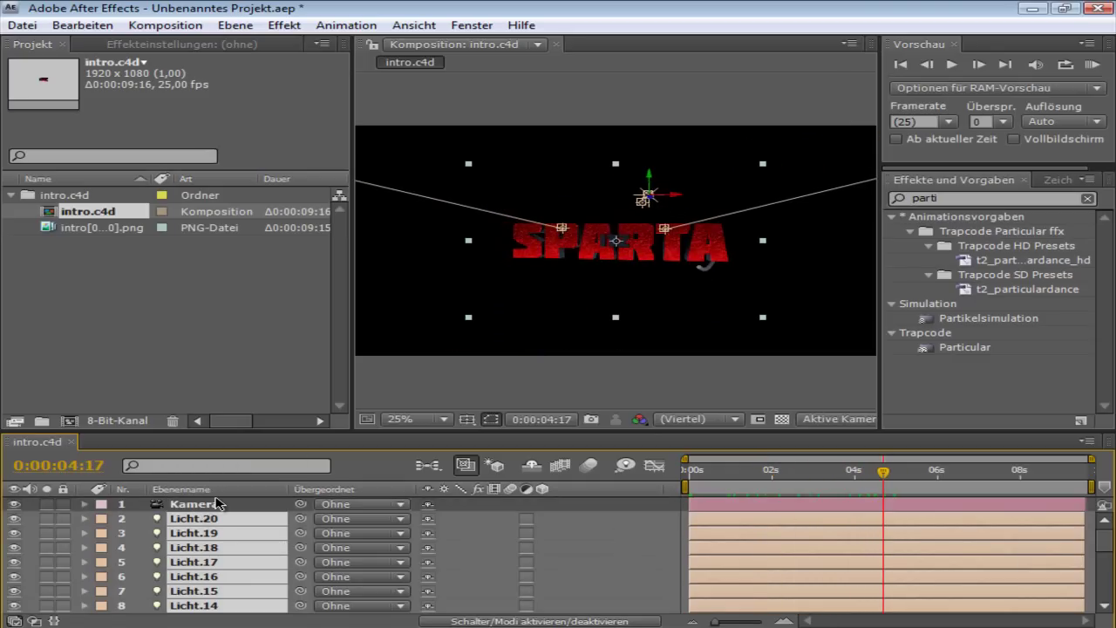
key("Delete")
Select the Kamera layer and bring up the timeline menu for adding a new layer
left_click(191, 509)
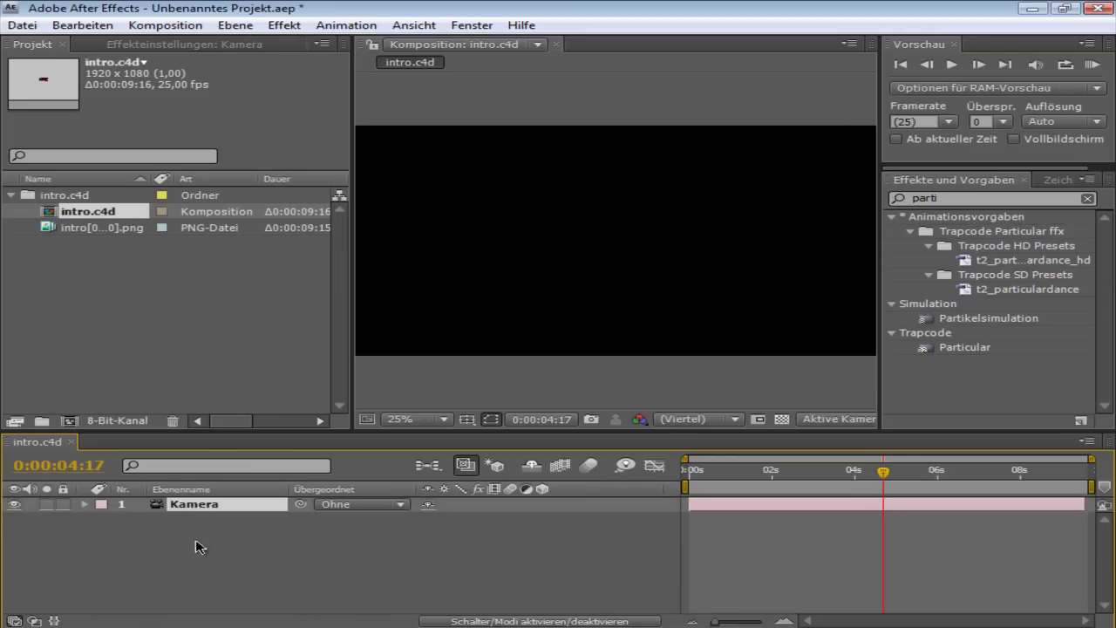
key("Return")
key("Return")
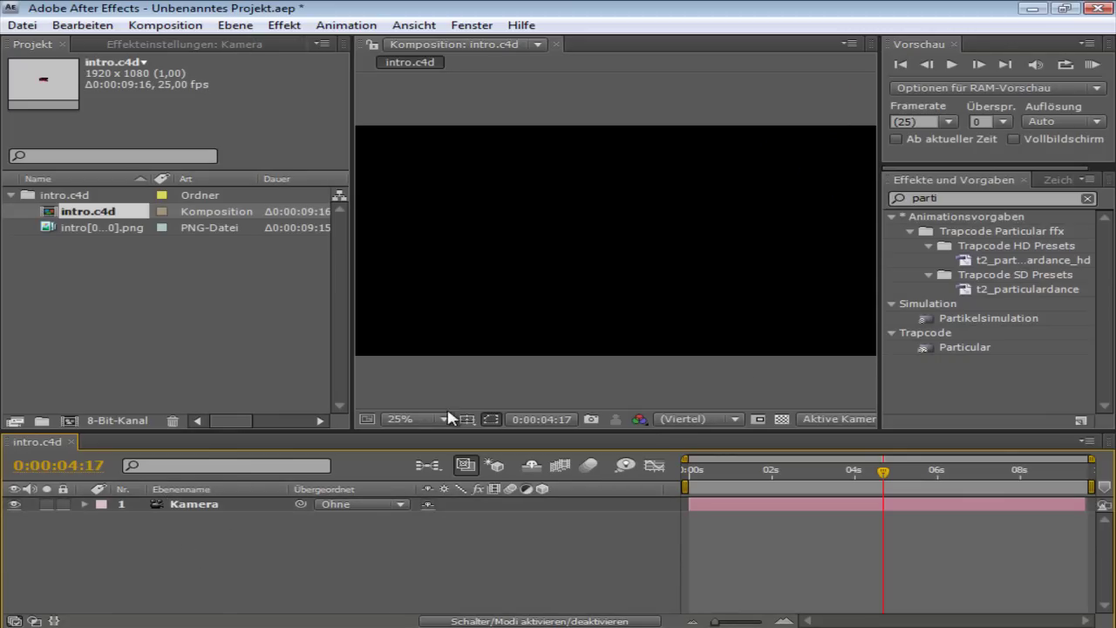
right_click(369, 568)
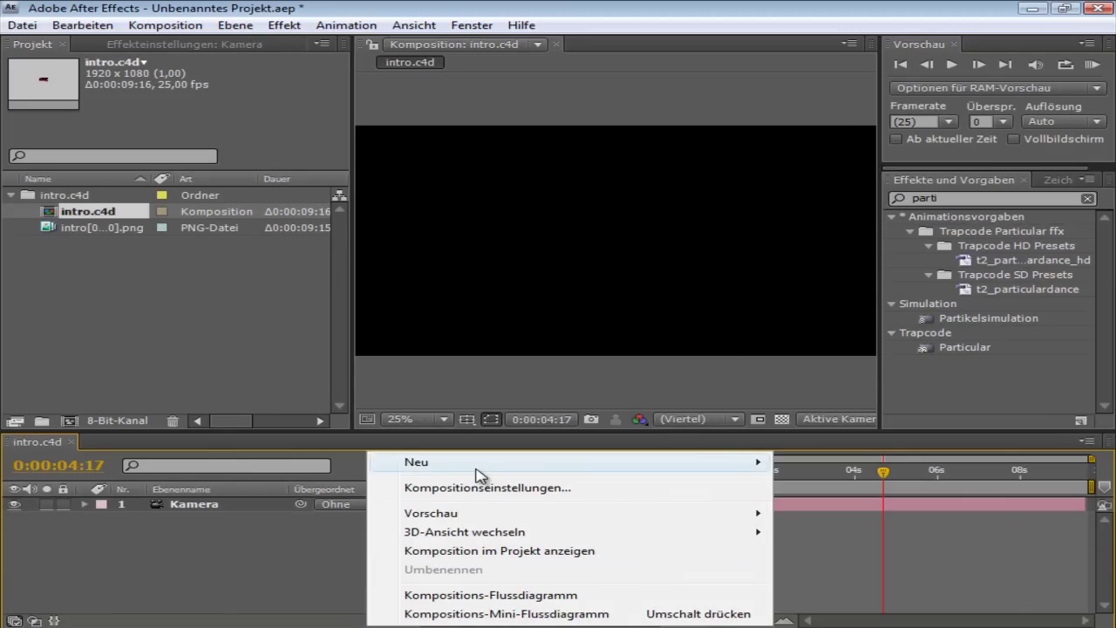
Create a black 1920×1080 solid layer above Kamera
mouse_move(478, 473)
left_click(863, 511)
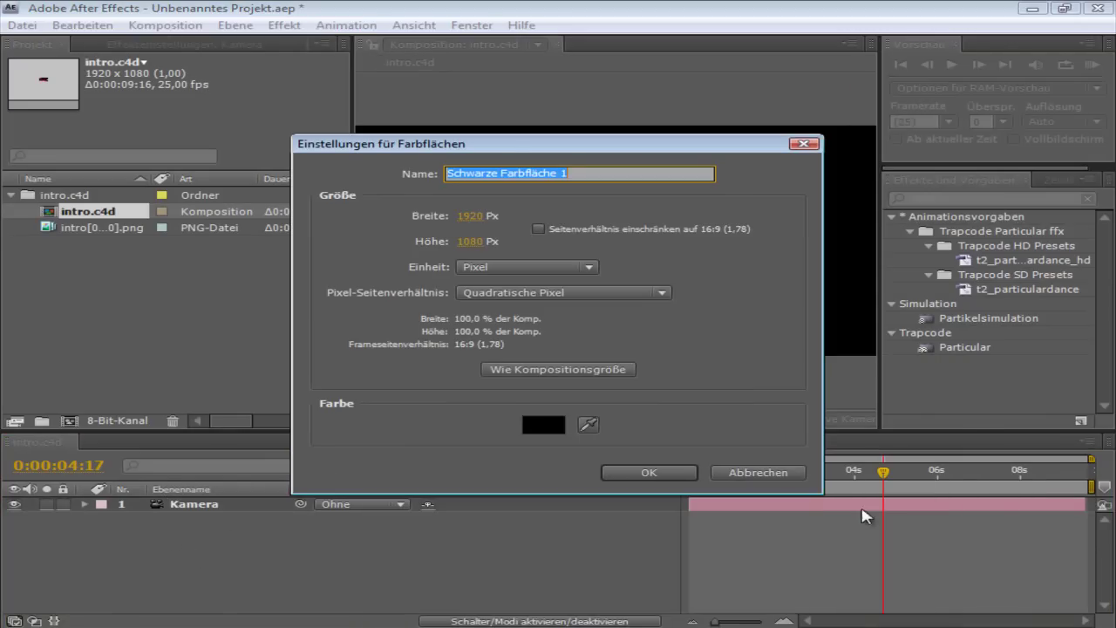
left_click(680, 476)
Rename the solid to Smoke and drag Particular onto it
right_click(233, 510)
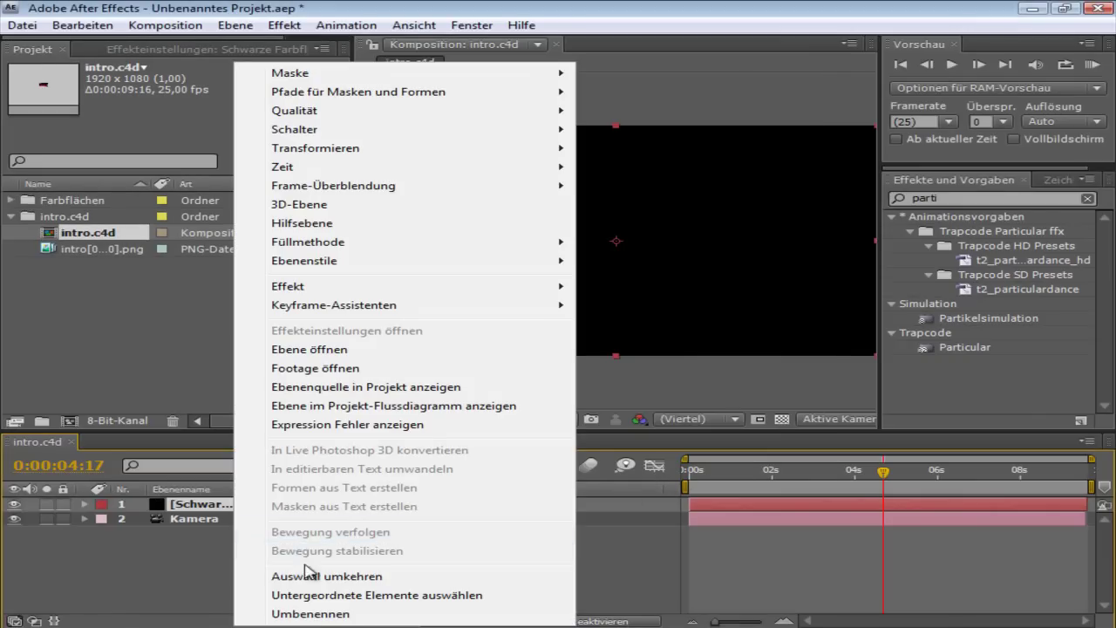
left_click(323, 612)
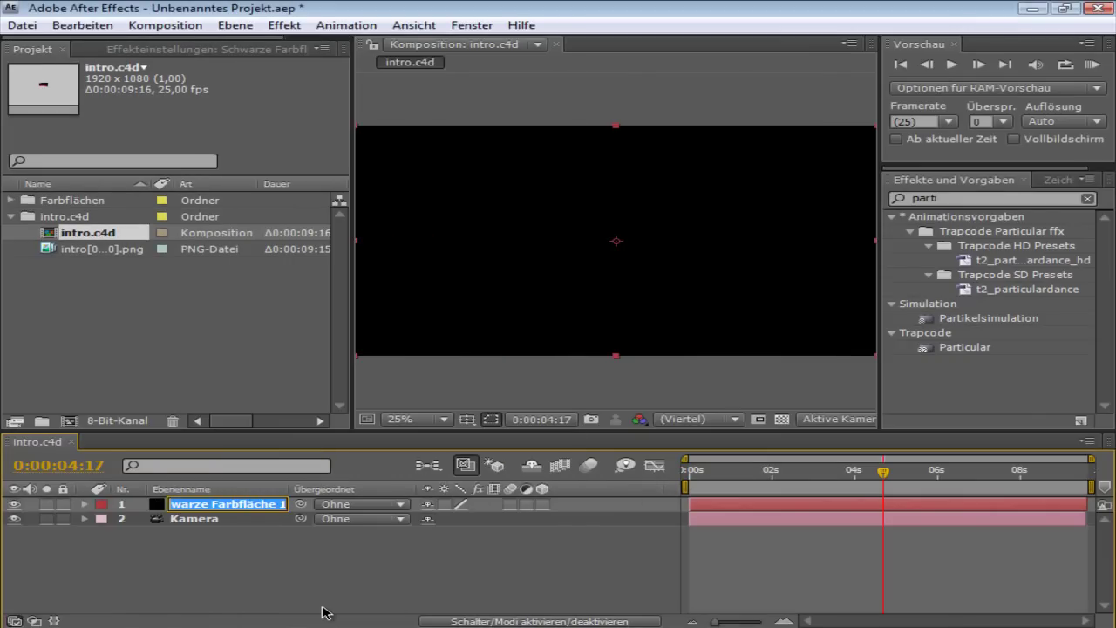
type("Smoke")
key("Return")
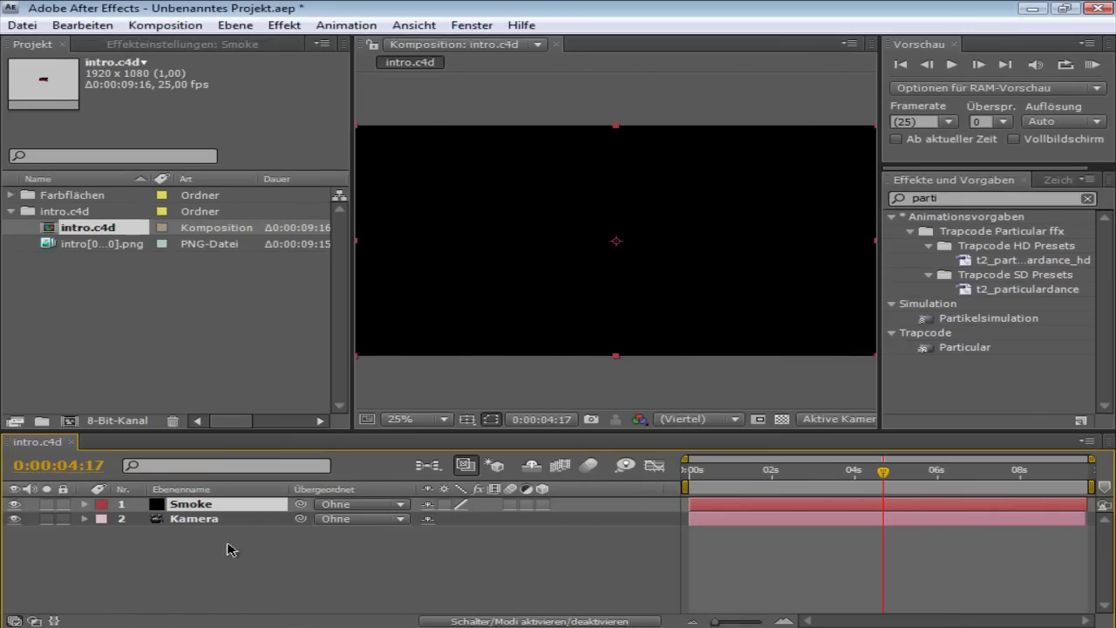
left_click_drag(963, 349, 649, 462)
Apply Particular and set the emitter to 600 particles/sec with a Box emitter type
left_click_drag(970, 360, 515, 189)
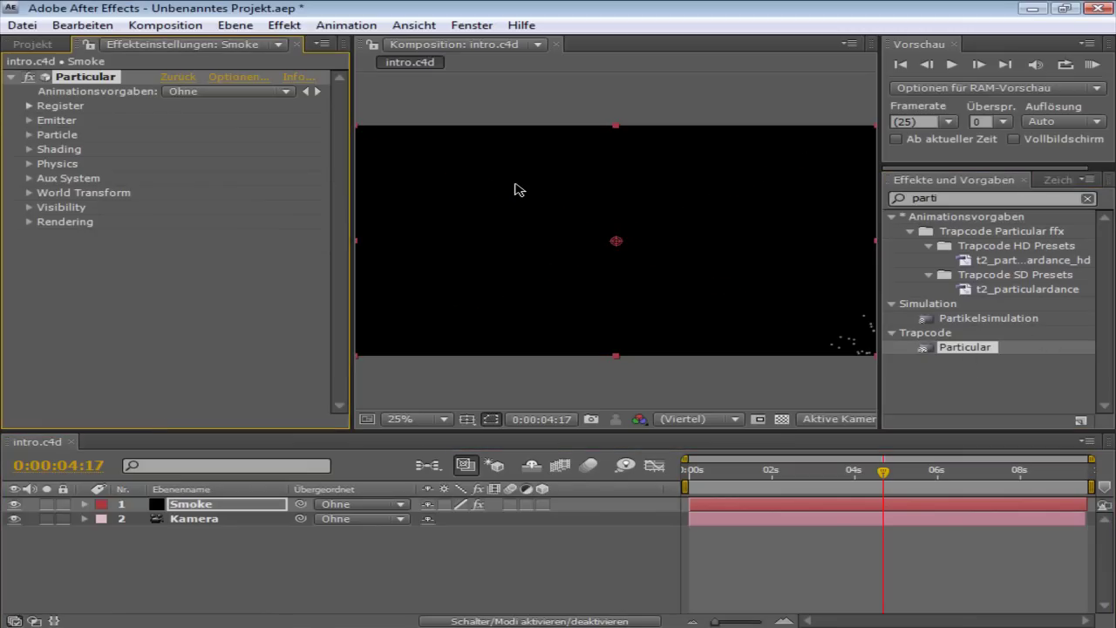
left_click(31, 120)
scroll(39, 122, "down", 1)
left_click(174, 93)
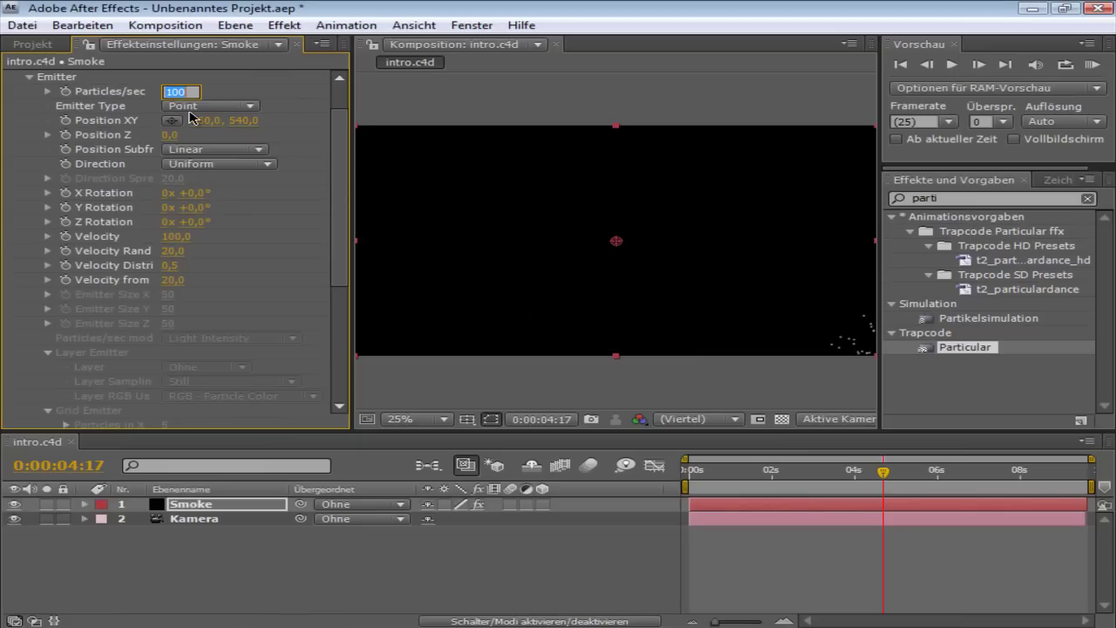
key("Return")
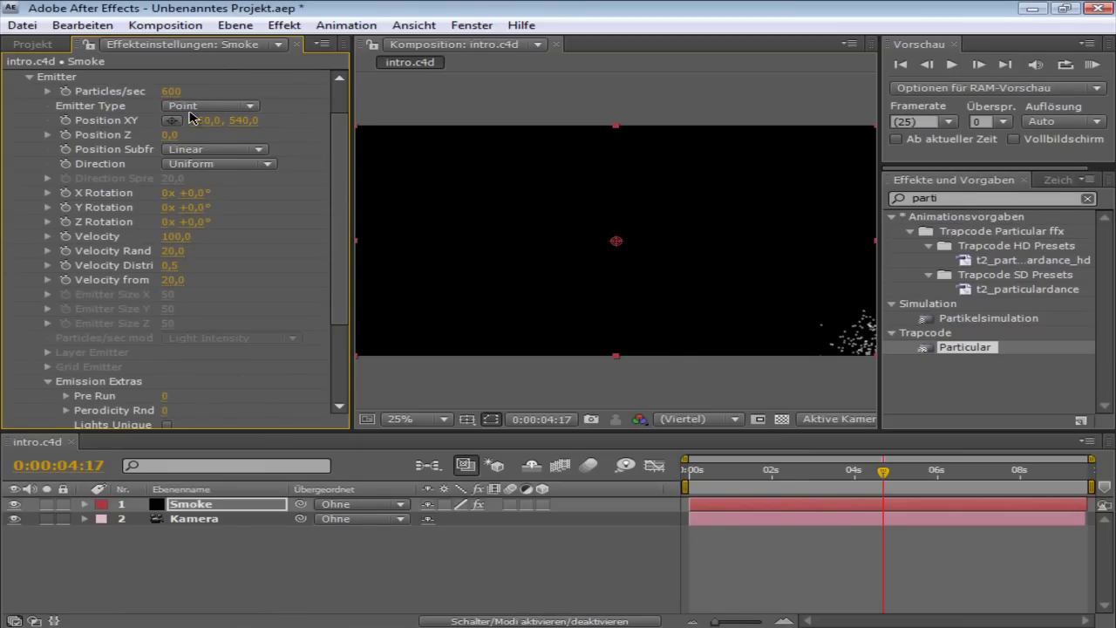
left_click(197, 105)
left_click(229, 130)
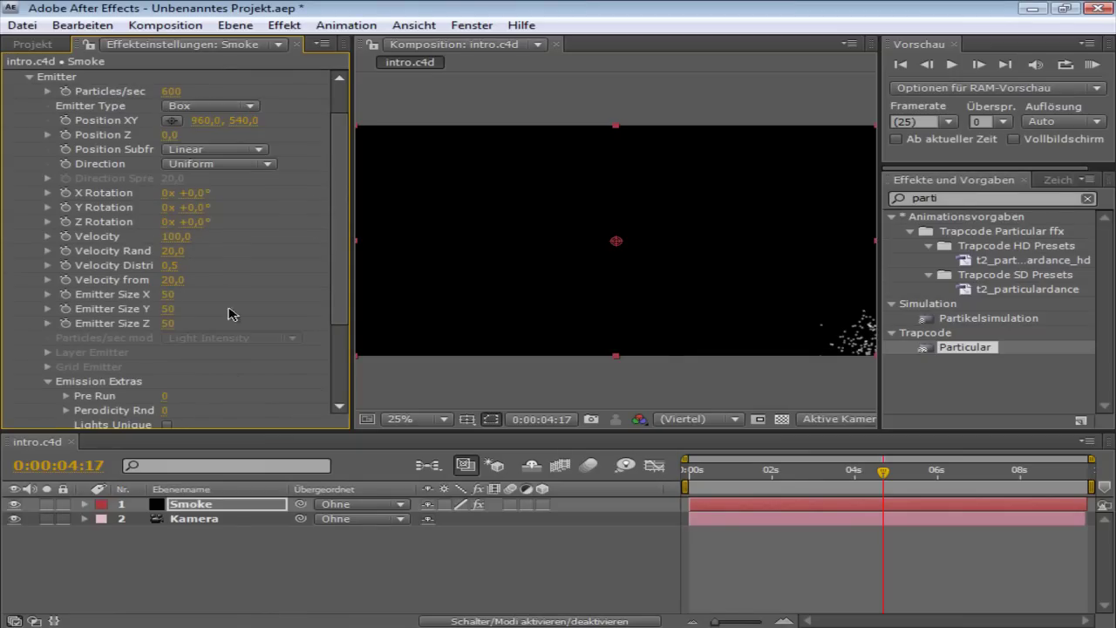
Set the emitter size to 3700×3000×3000 and the velocity to 10
left_click(168, 294)
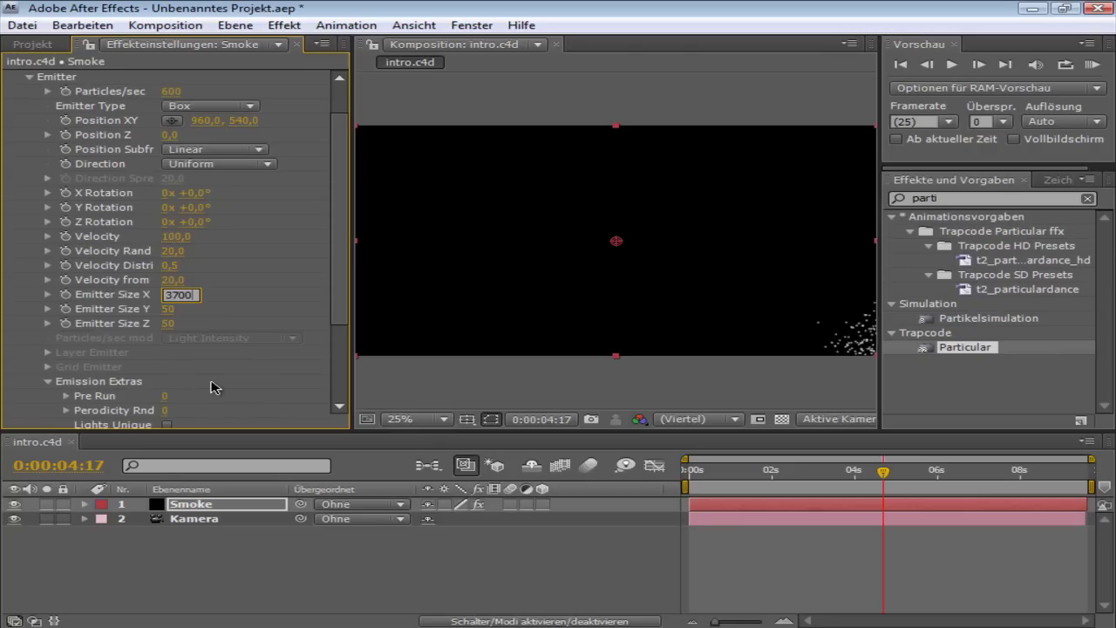
type("3700")
key("Tab")
type("3000")
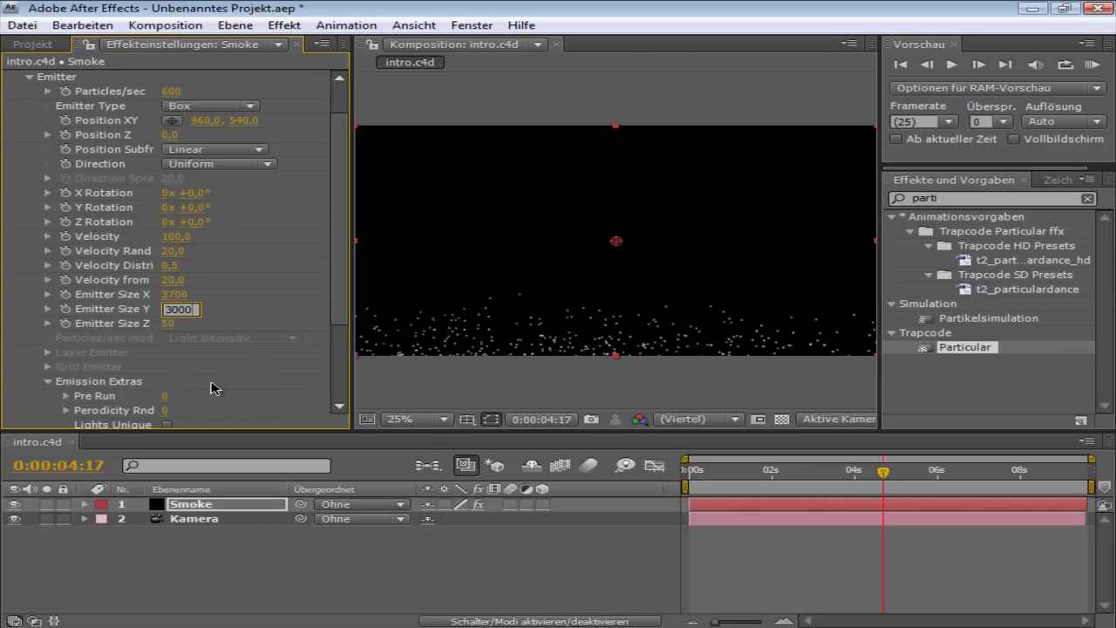
key("Tab")
type("3000")
key("Return")
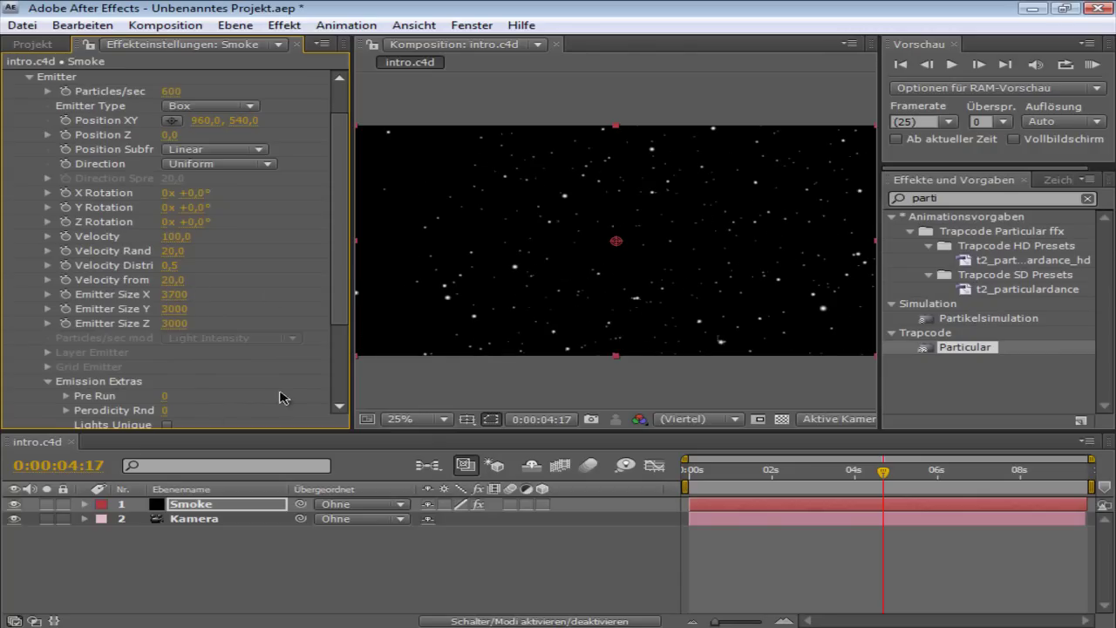
left_click(177, 236)
type("10")
key("Return")
Raise the emitter's Pre Run value
left_click_drag(340, 296, 336, 374)
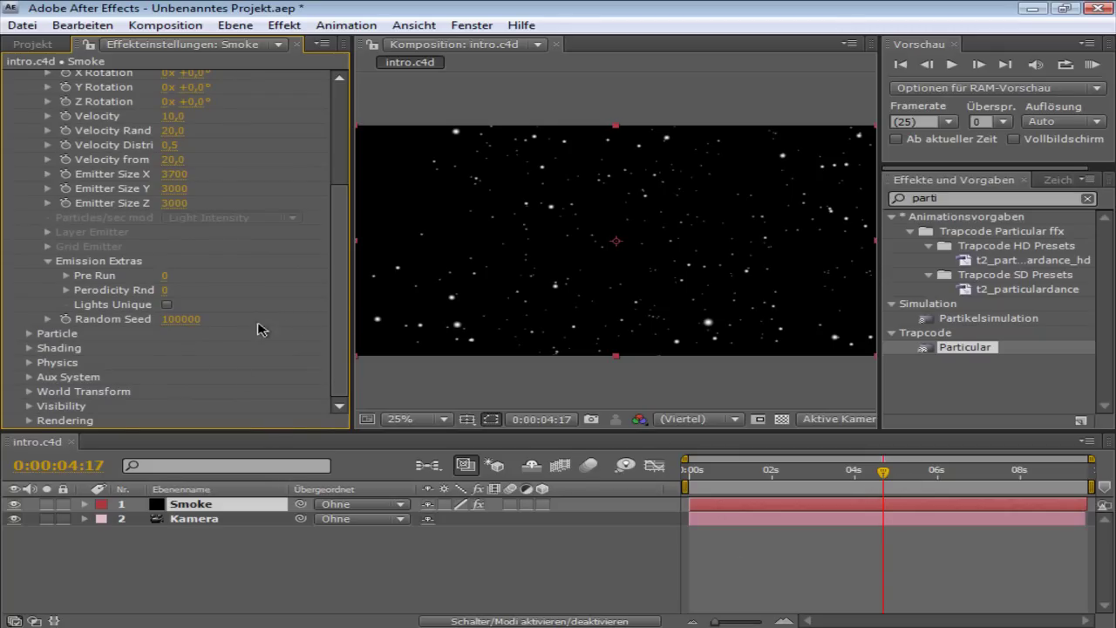
left_click_drag(340, 322, 324, 141)
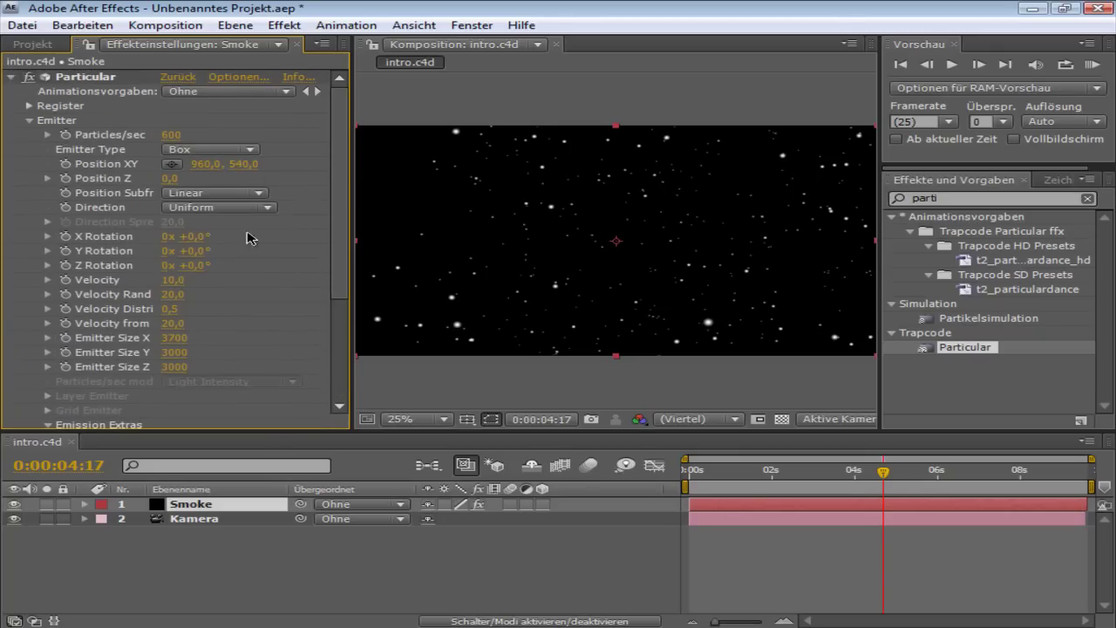
left_click_drag(334, 296, 335, 397)
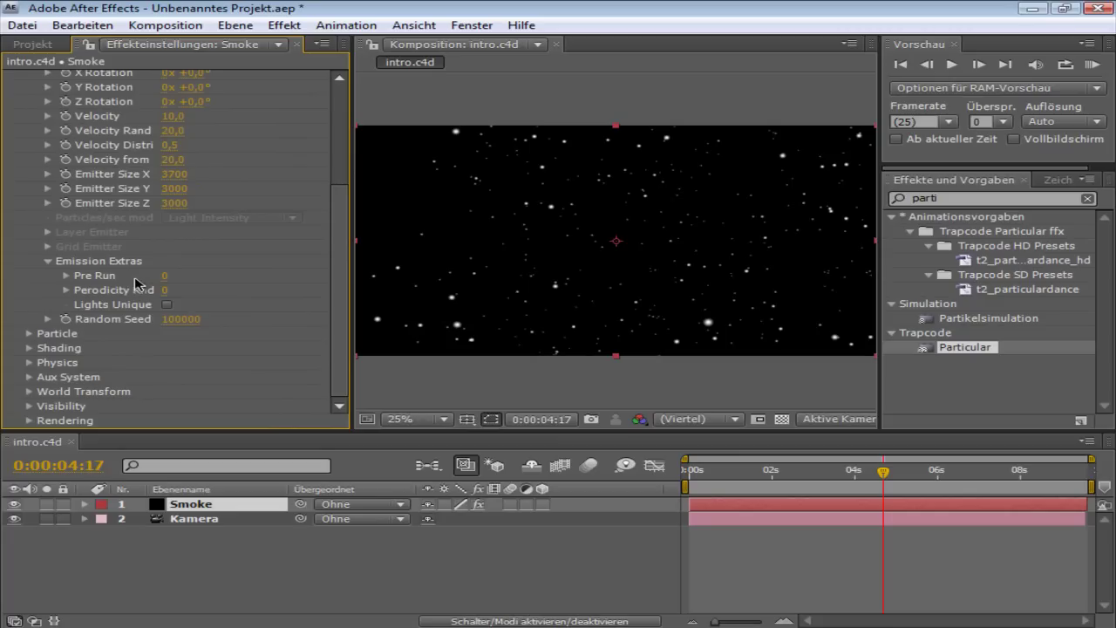
left_click_drag(175, 282, 303, 289)
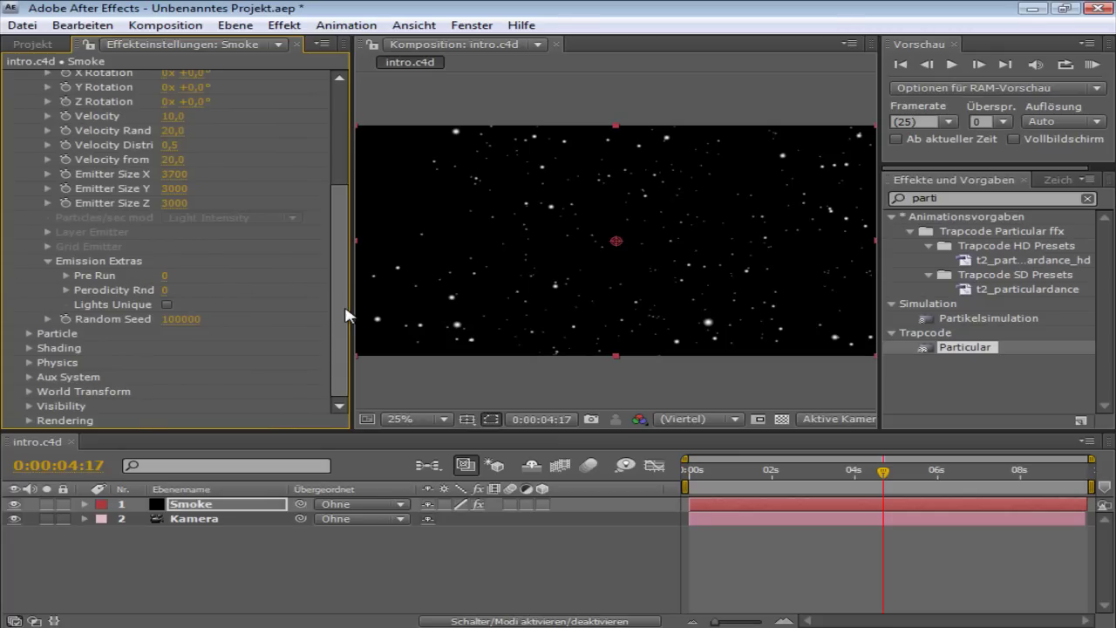
left_click_drag(340, 287, 340, 190)
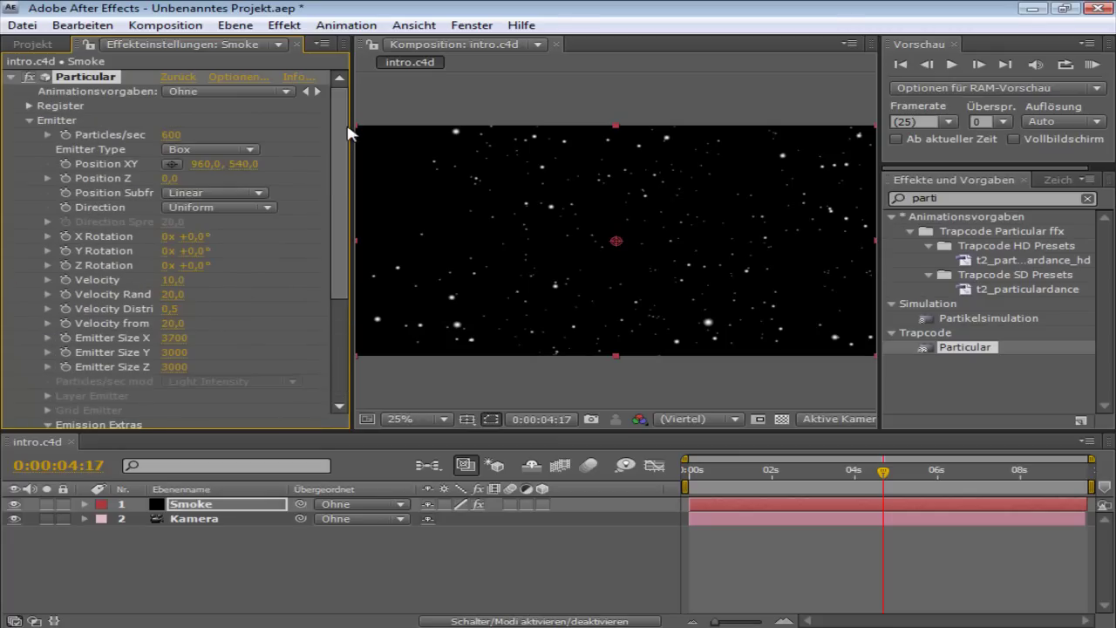
Give particles a life of 6 and switch them to Cloudlets with feather 100
left_click(30, 120)
left_click(28, 135)
scroll(104, 169, "down", 2)
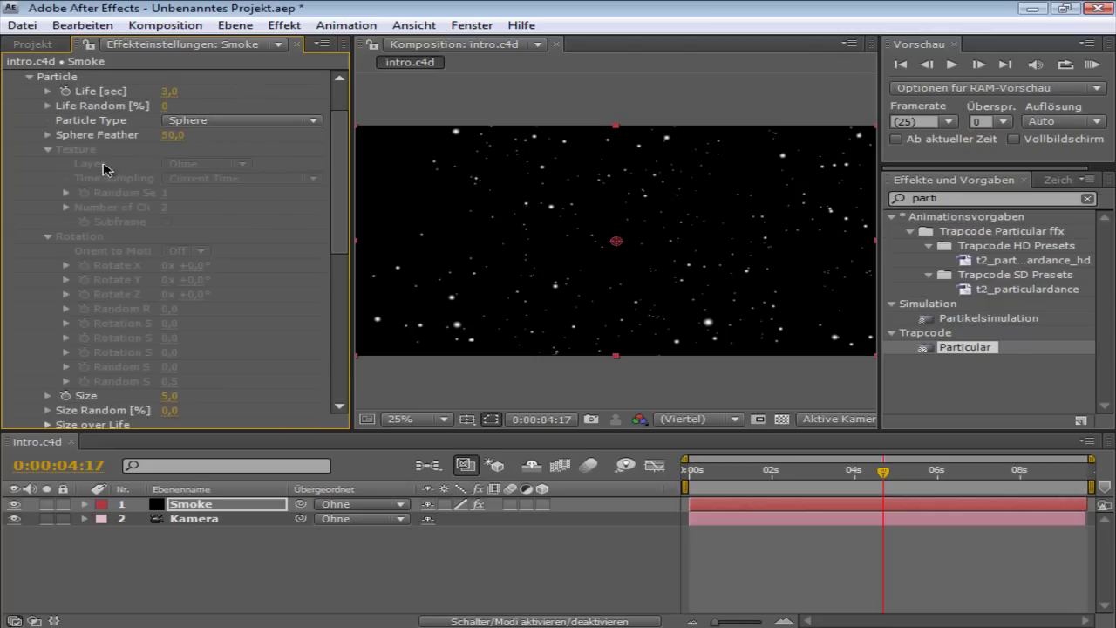
scroll(324, 188, "up", 2)
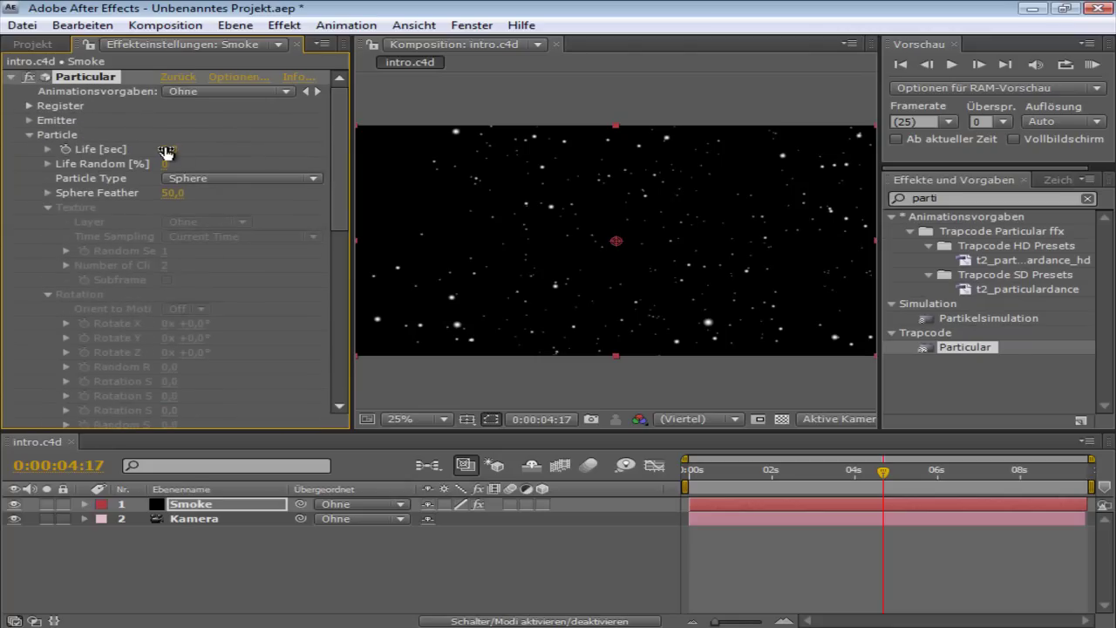
left_click(166, 153)
type("6")
key("Return")
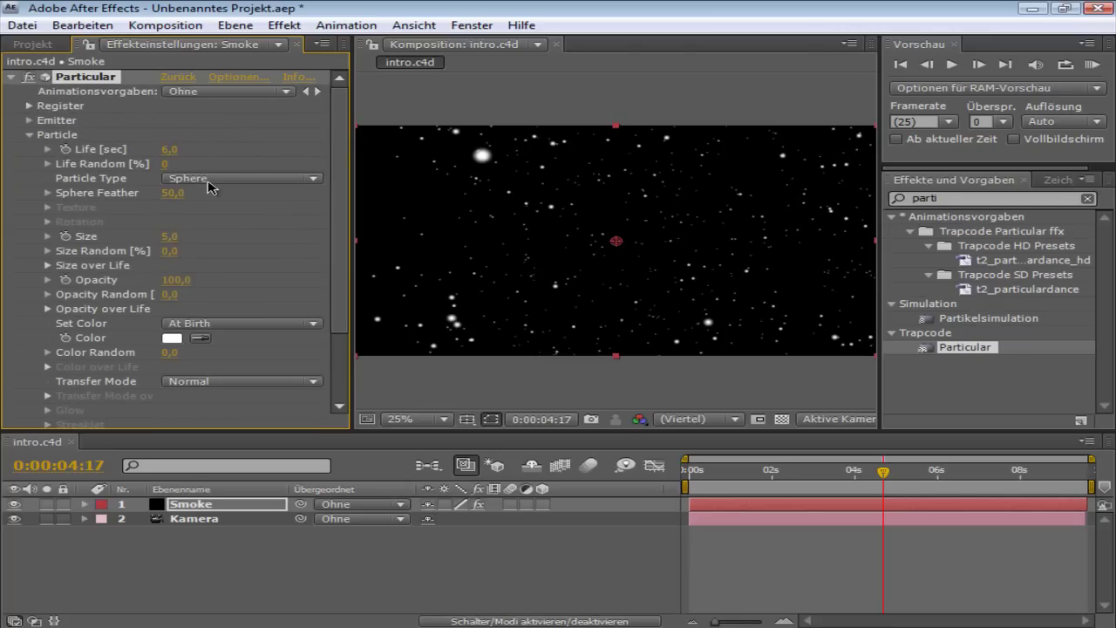
left_click(206, 180)
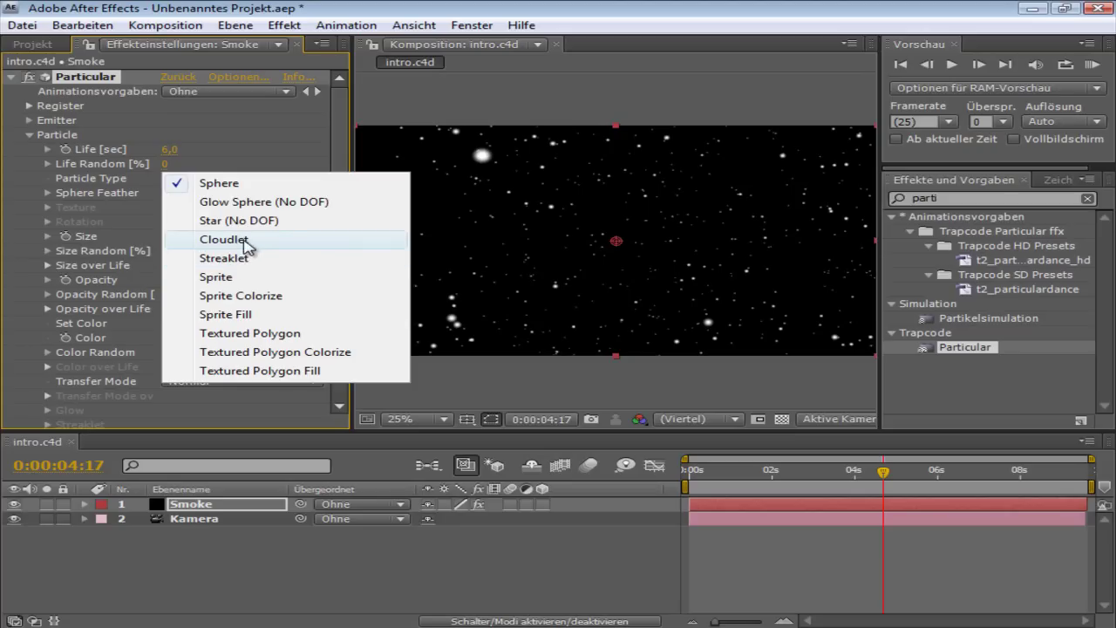
left_click(243, 242)
left_click_drag(183, 191, 438, 196)
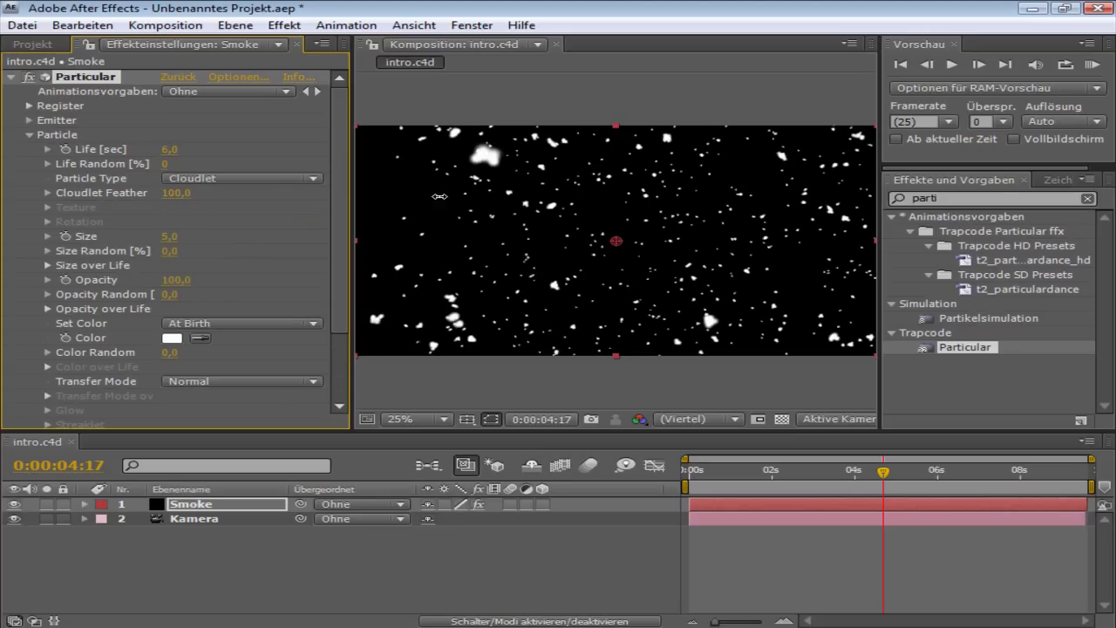
Set particle size to 170 and opacity to 0,7, then scrub back to check the smoke
left_click(170, 244)
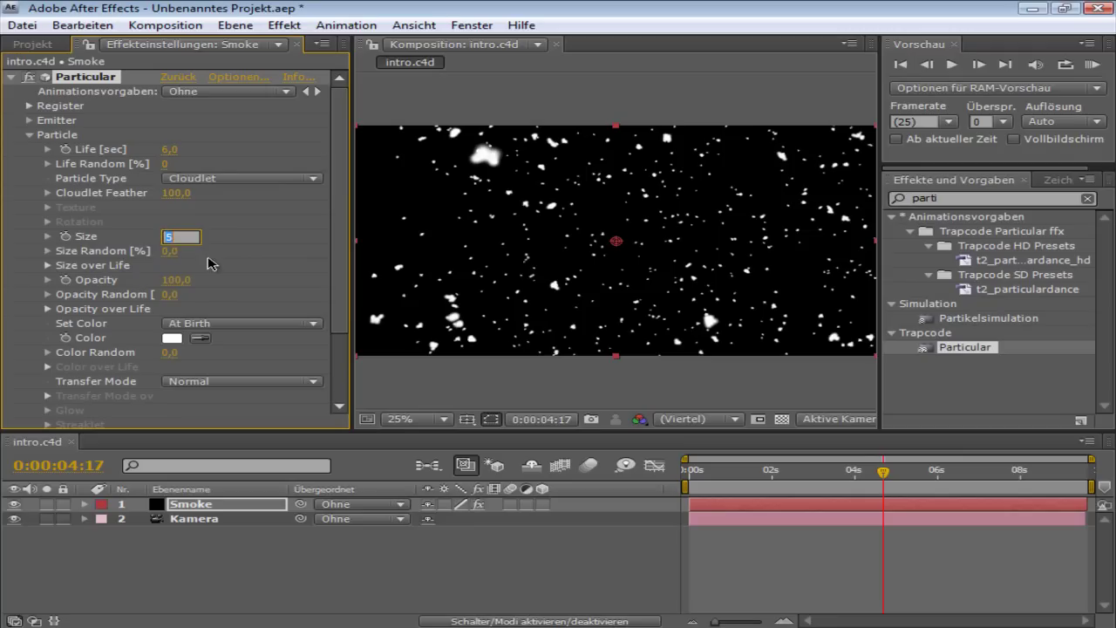
type("170")
key("Return")
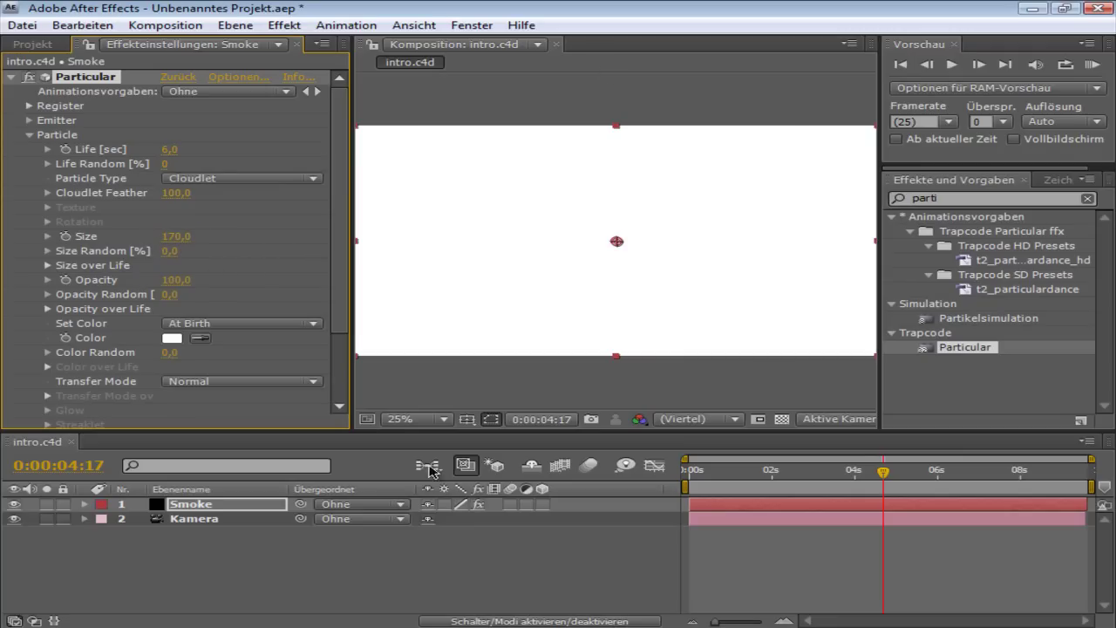
left_click(176, 279)
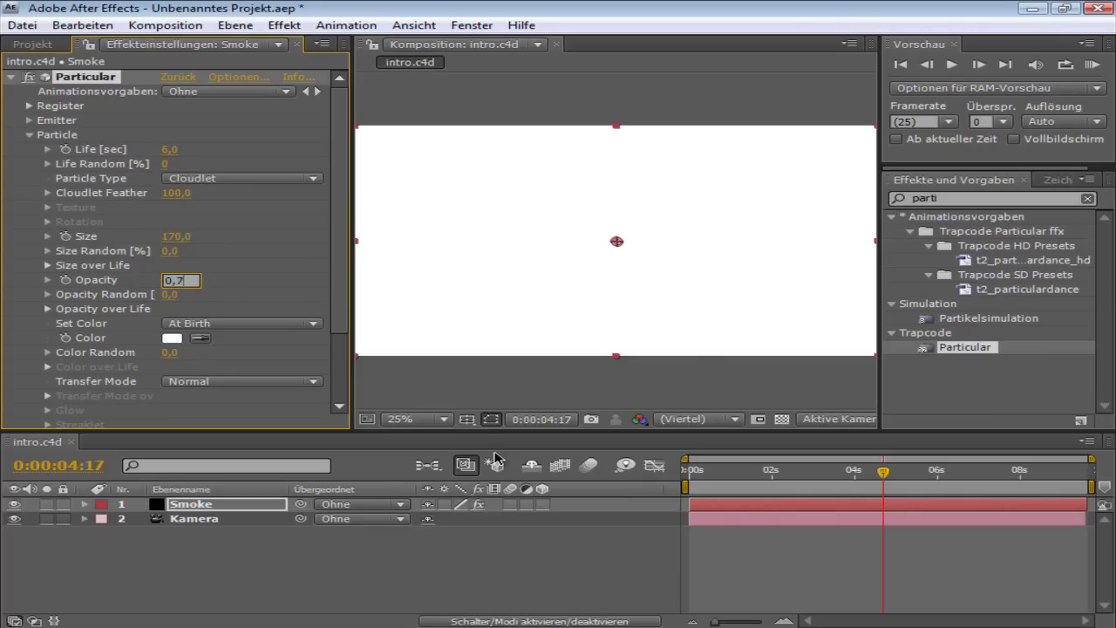
type("0,7")
key("Return")
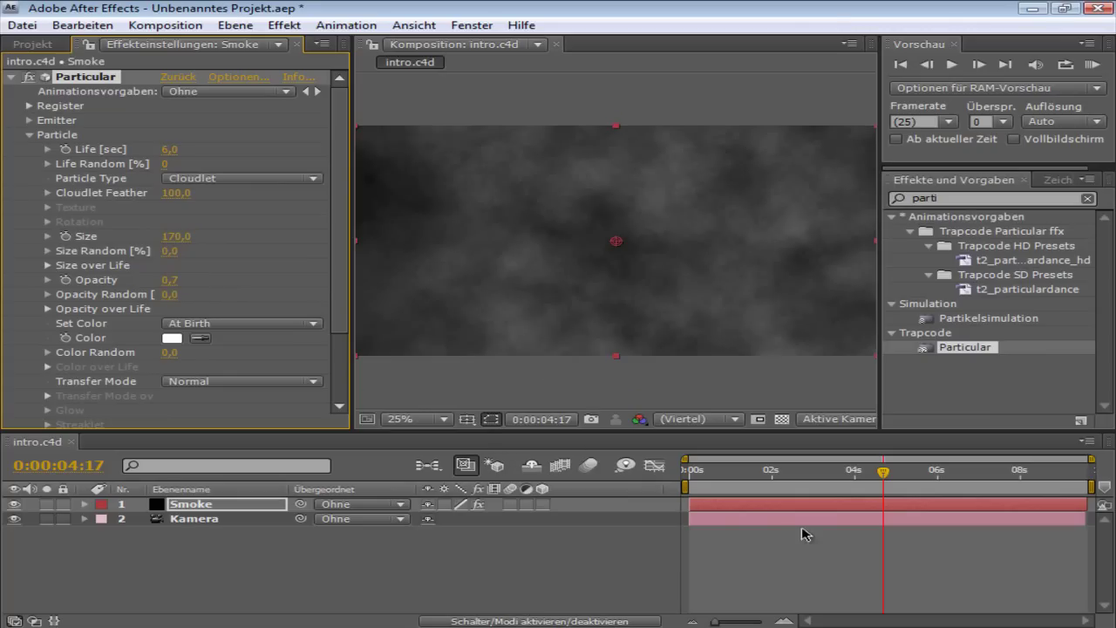
left_click_drag(883, 471, 919, 499)
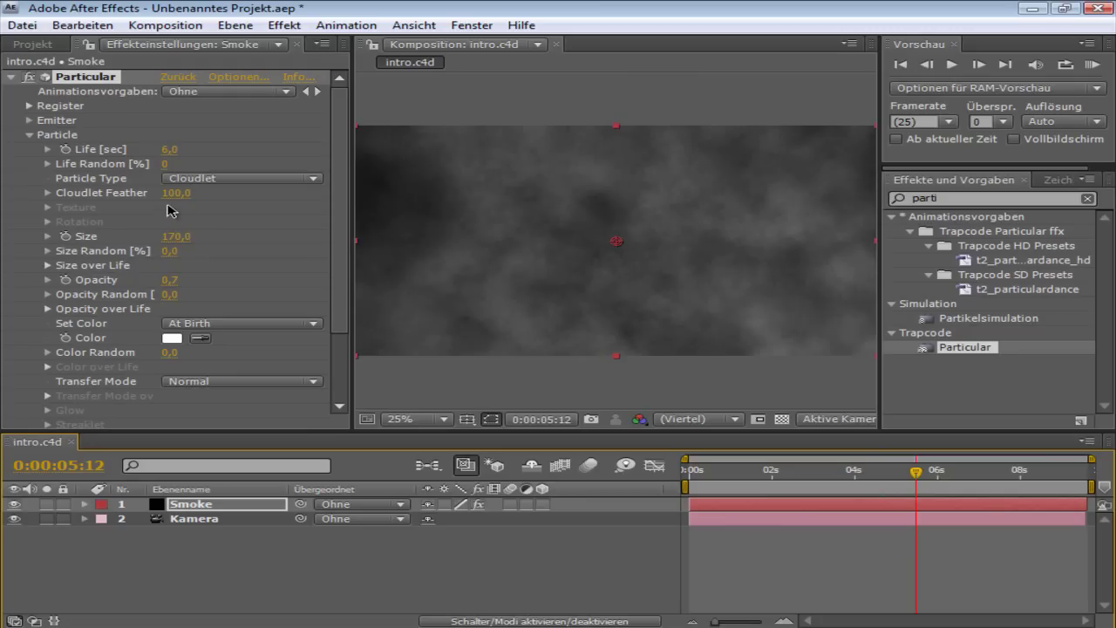
Set the smoke Particle Size to 160 and Opacity Random to 100, previewing near the start
left_click(175, 236)
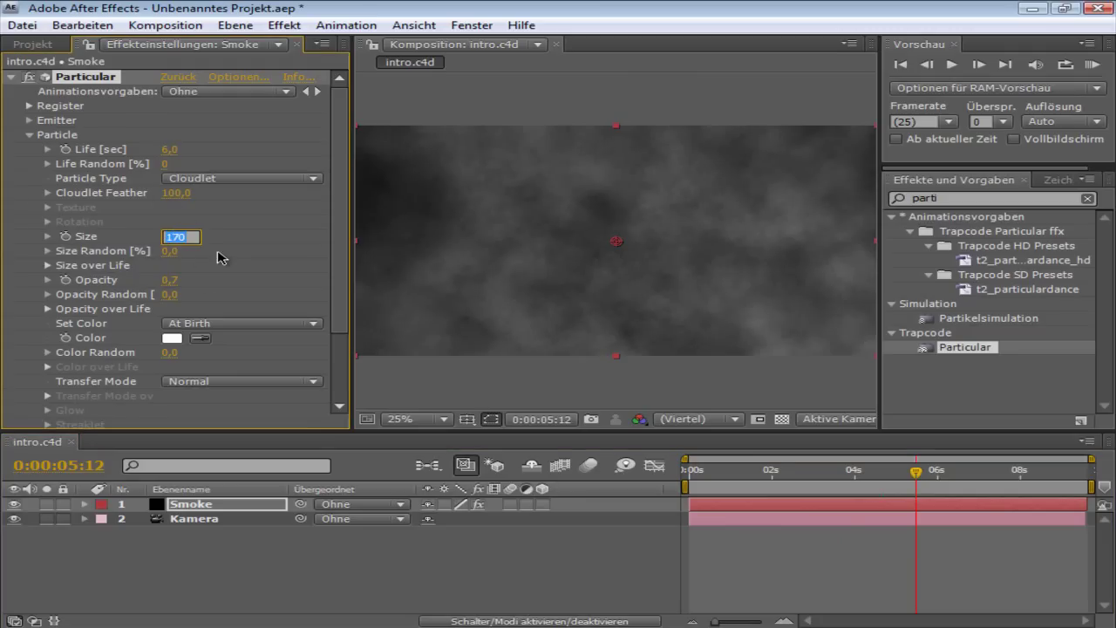
key("Return")
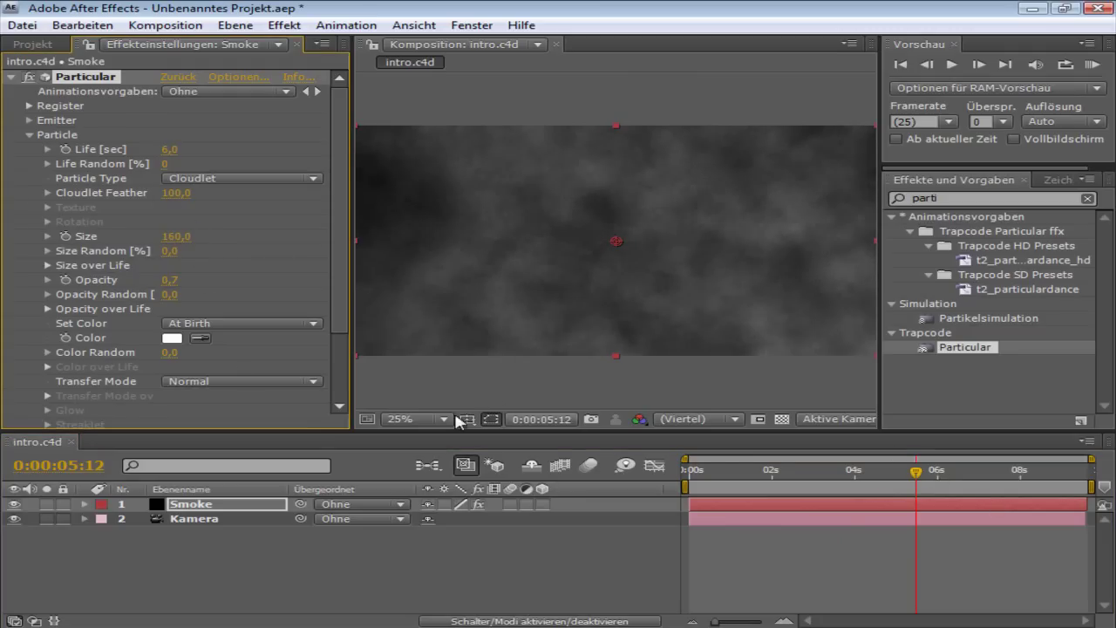
left_click_drag(237, 297, 524, 317)
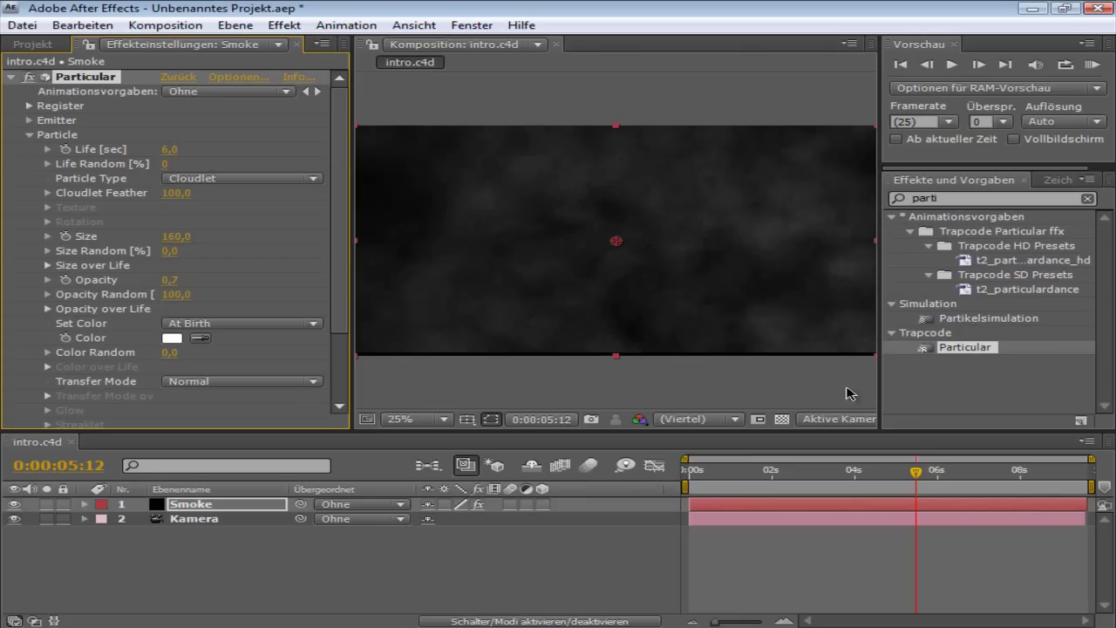
left_click_drag(914, 478, 911, 501)
Set the smoke particle Opacity to 0,6, scrubbing the timeline to preview the result
left_click(171, 280)
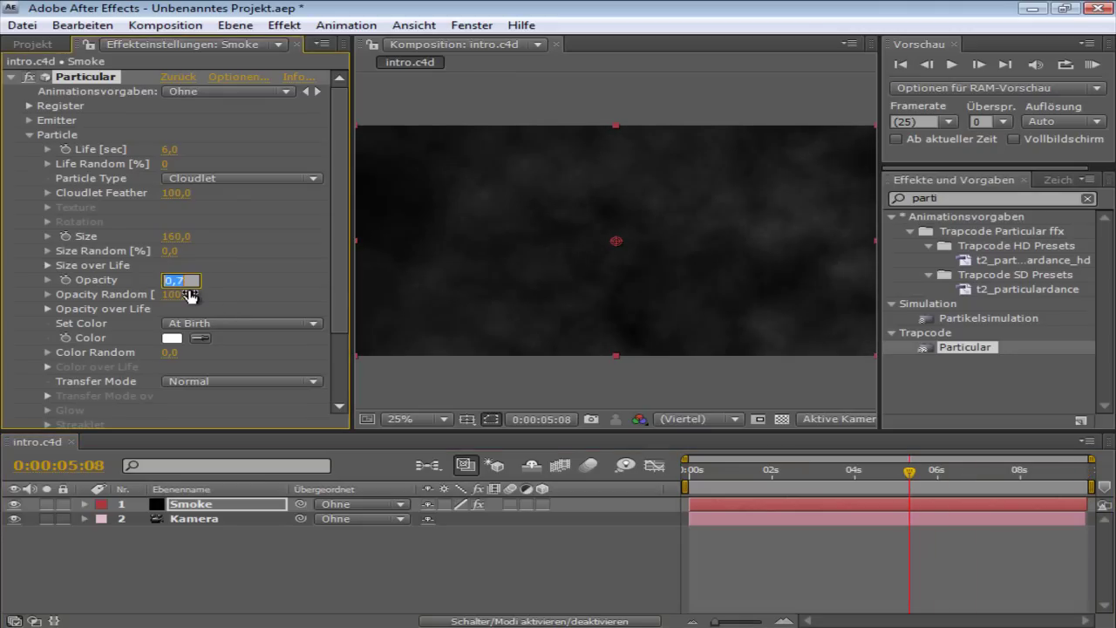
key("Return")
left_click(907, 469)
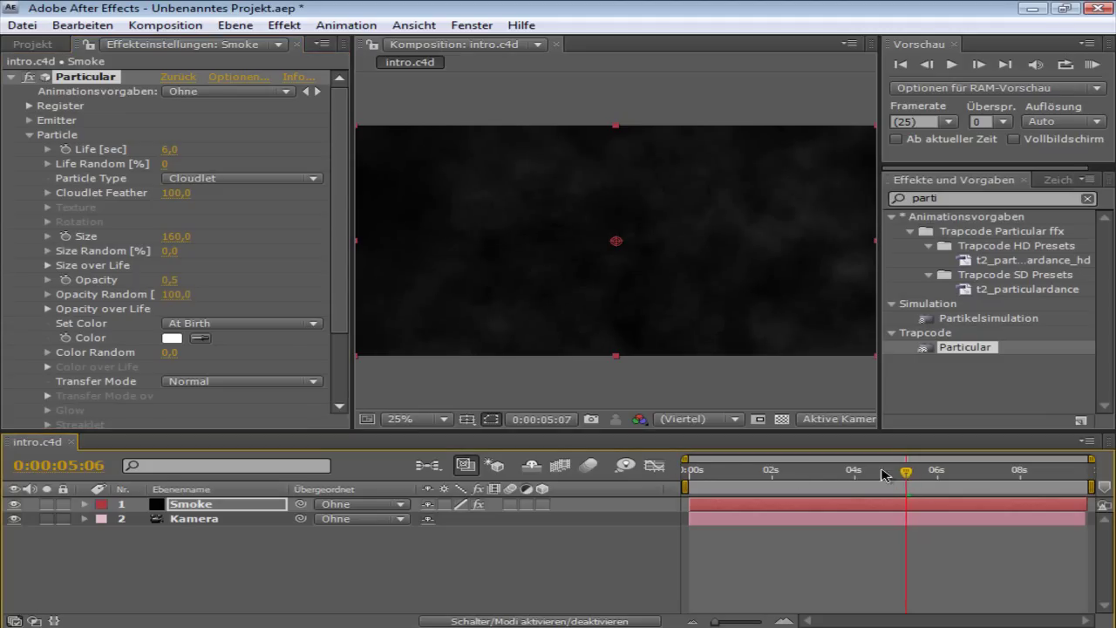
left_click_drag(913, 483, 933, 510)
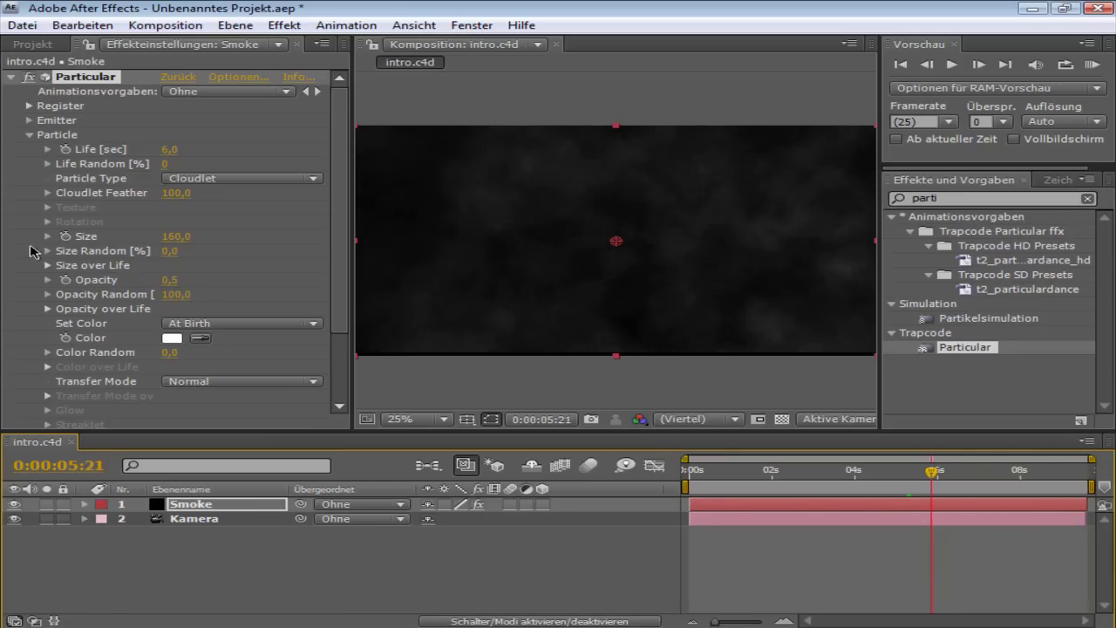
left_click(175, 281)
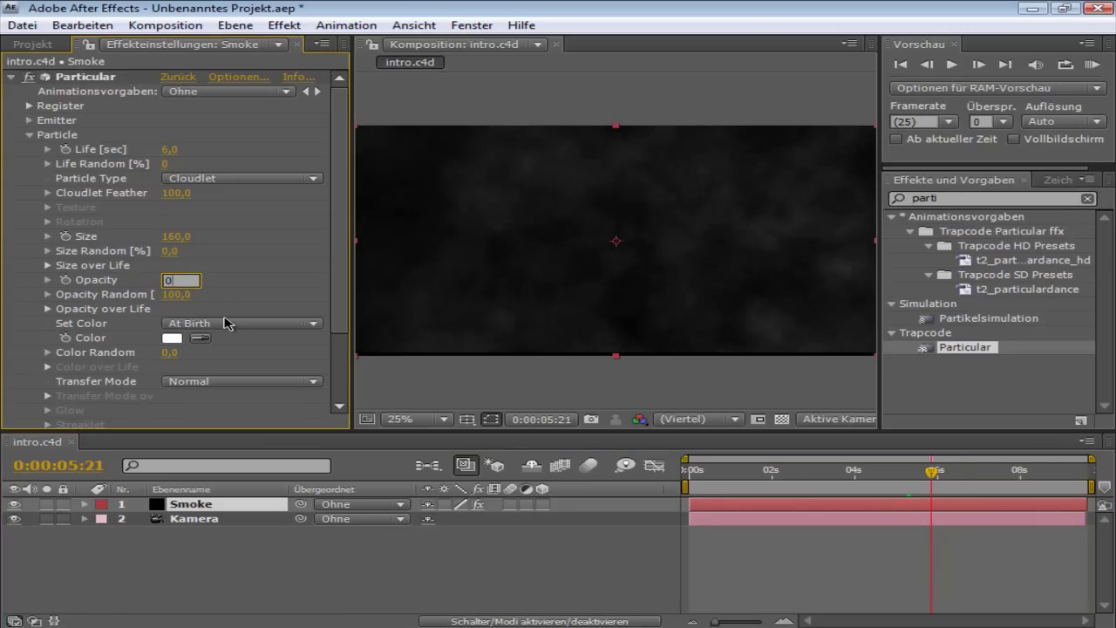
left_click(600, 249)
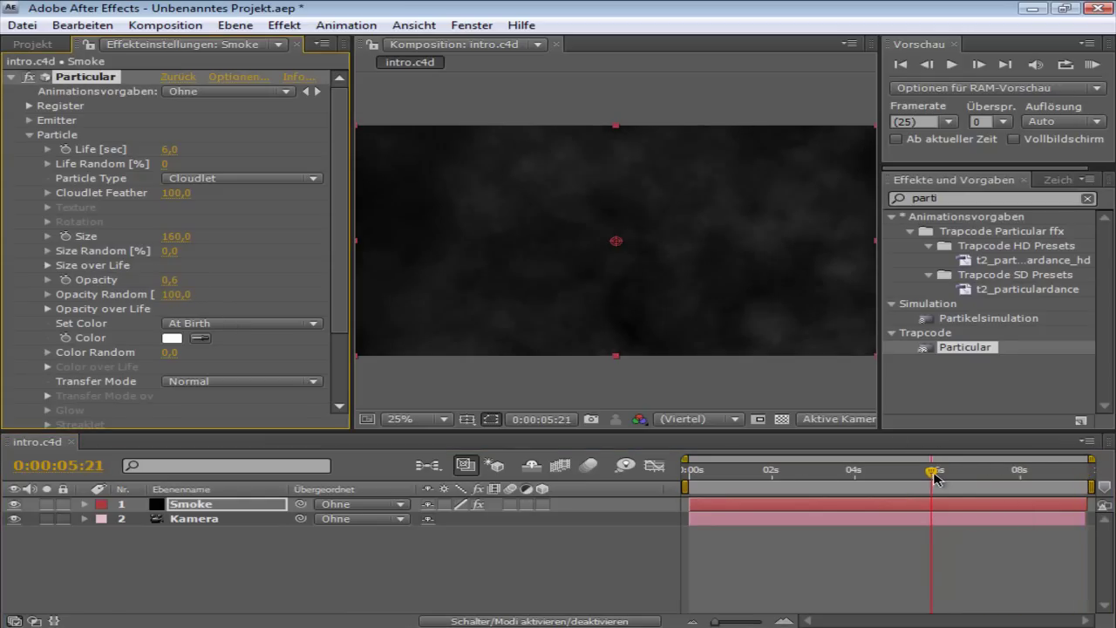
left_click_drag(931, 476, 1114, 538)
Add a new black solid layer and rename it 'Particles'
left_click(332, 592)
right_click(331, 592)
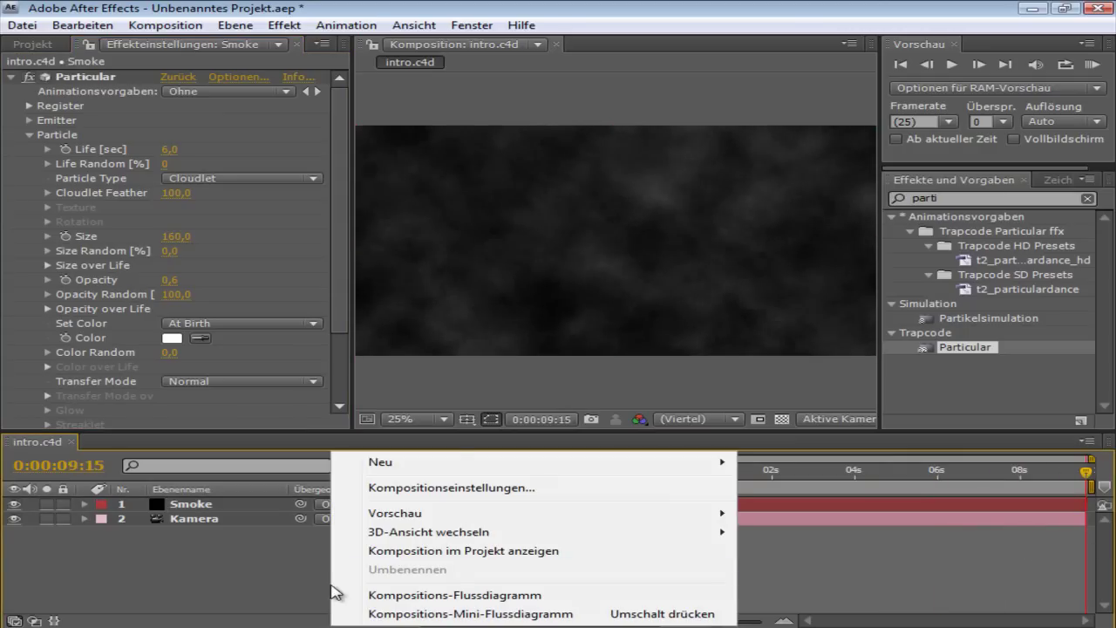
mouse_move(726, 472)
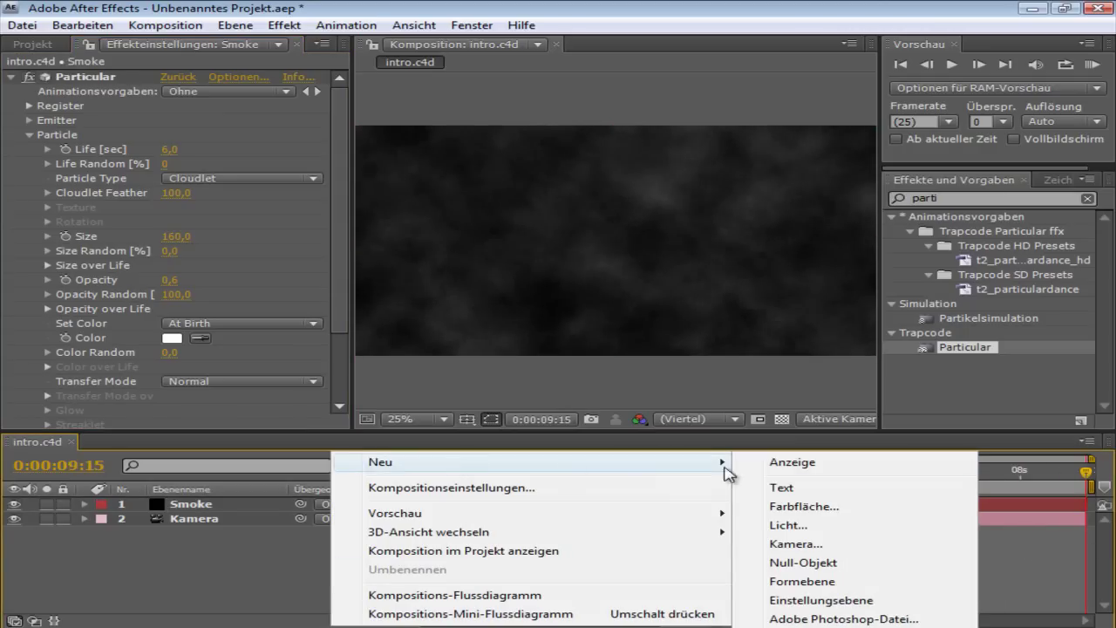
left_click(818, 508)
left_click(645, 472)
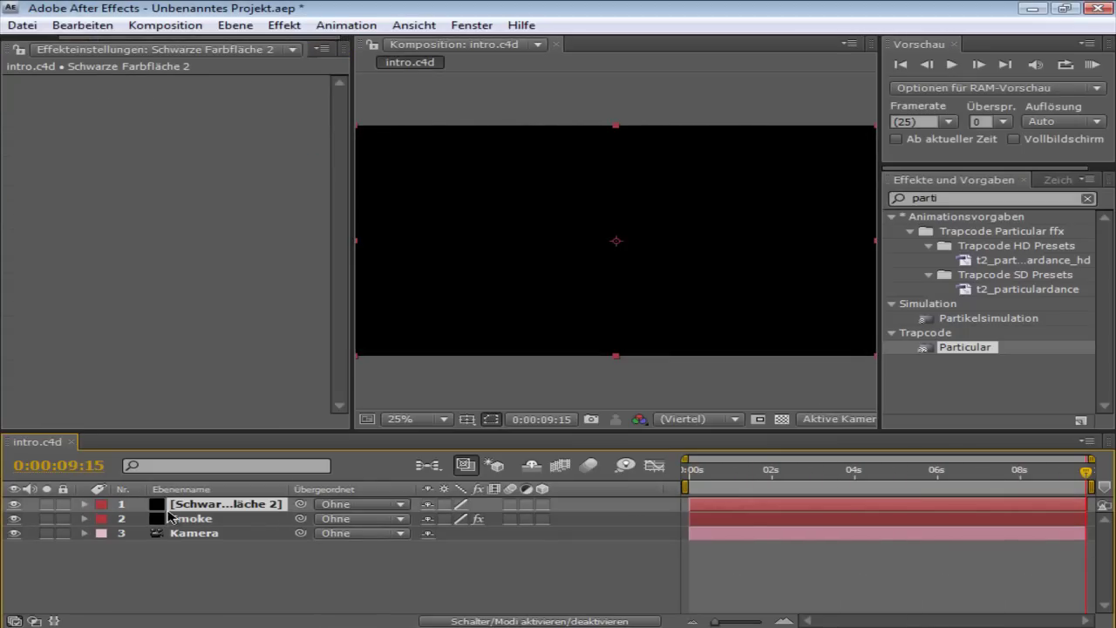
right_click(221, 513)
left_click(297, 612)
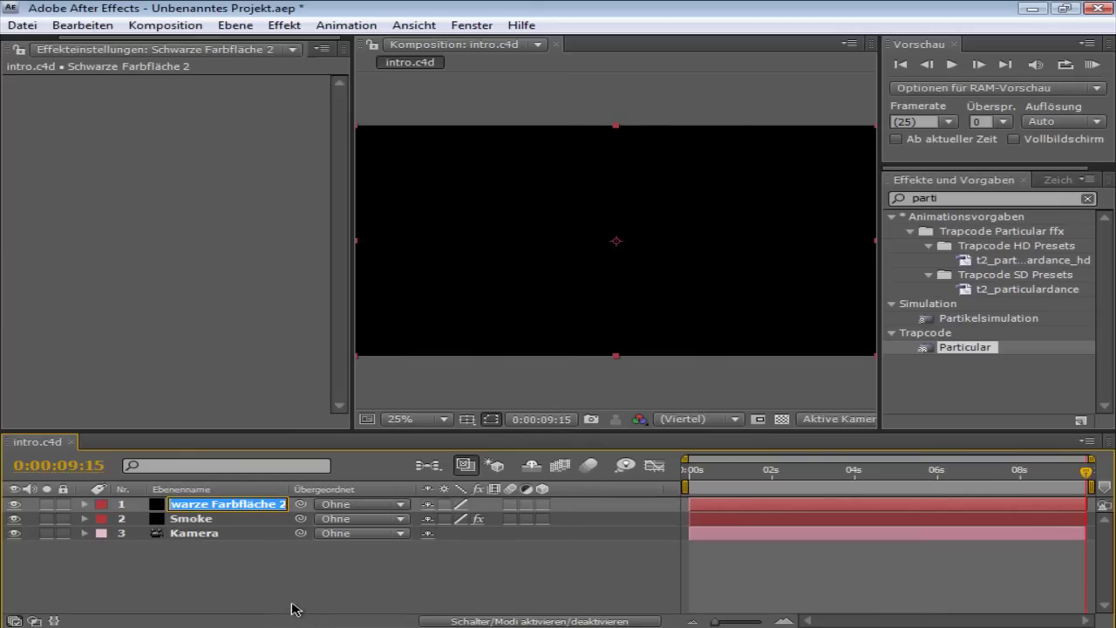
type("Parti")
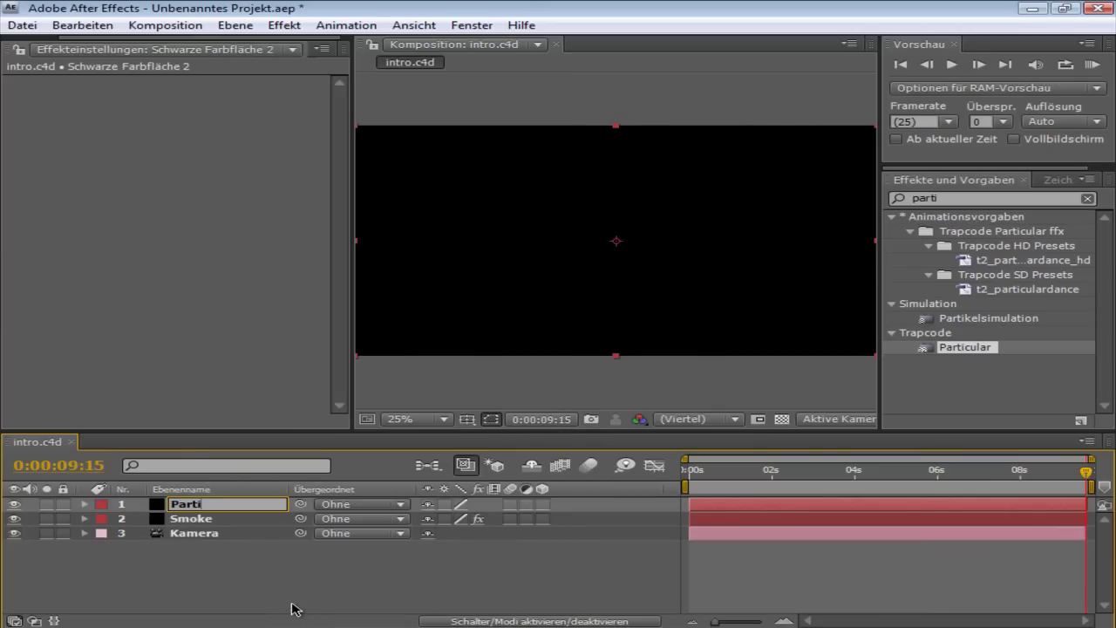
type("cles")
key("Return")
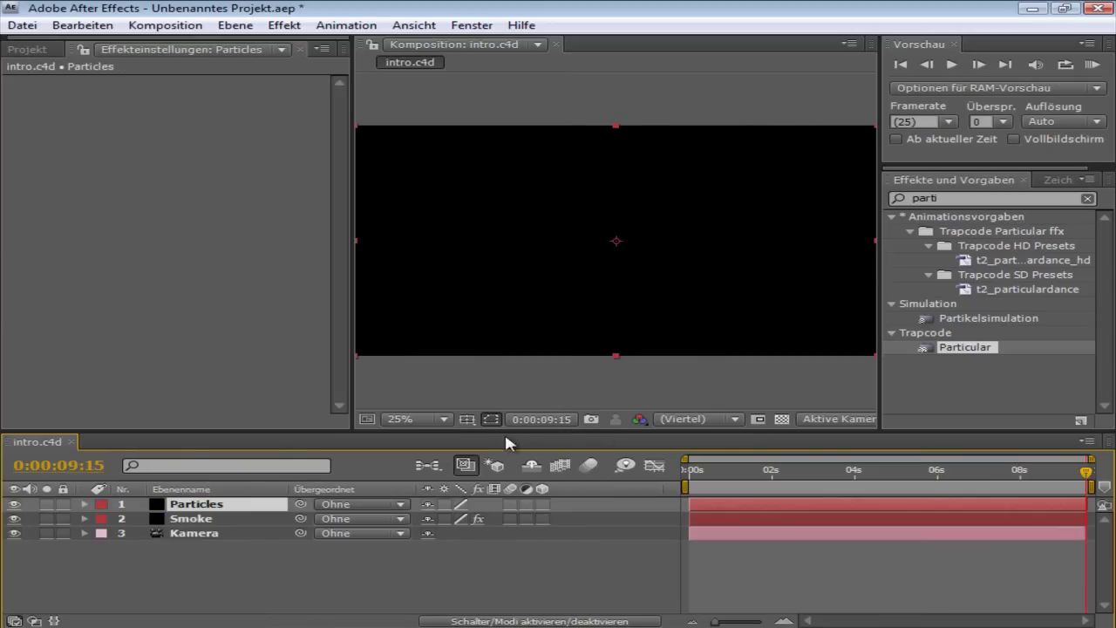
Apply Trapcode Particular to the Particles layer and set Emitter Particles/sec to 6000
left_click_drag(994, 353, 727, 281)
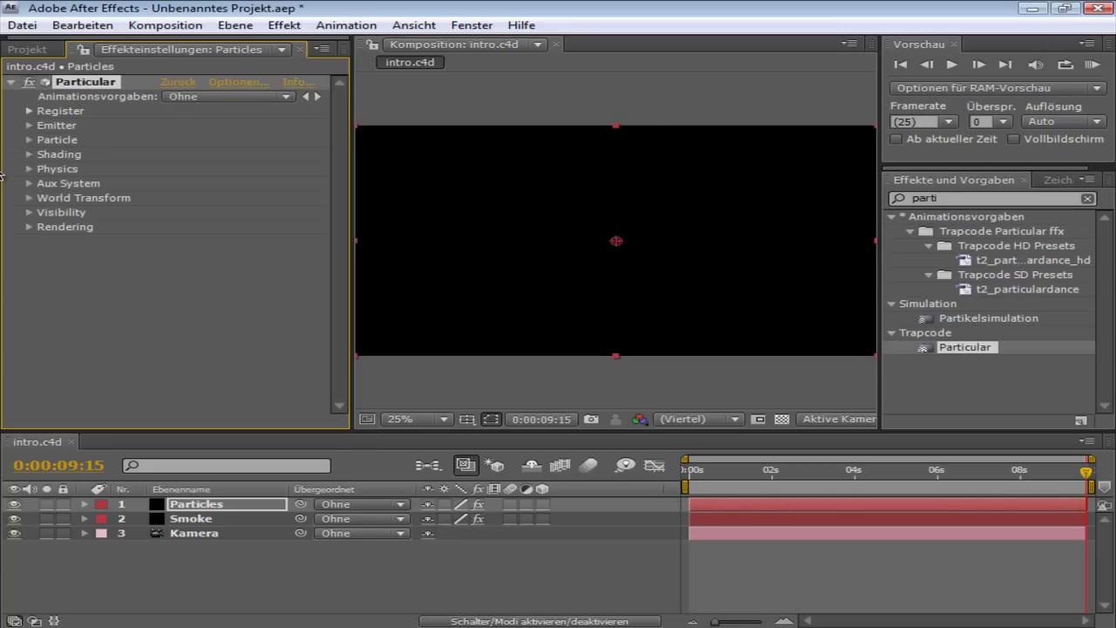
left_click(28, 126)
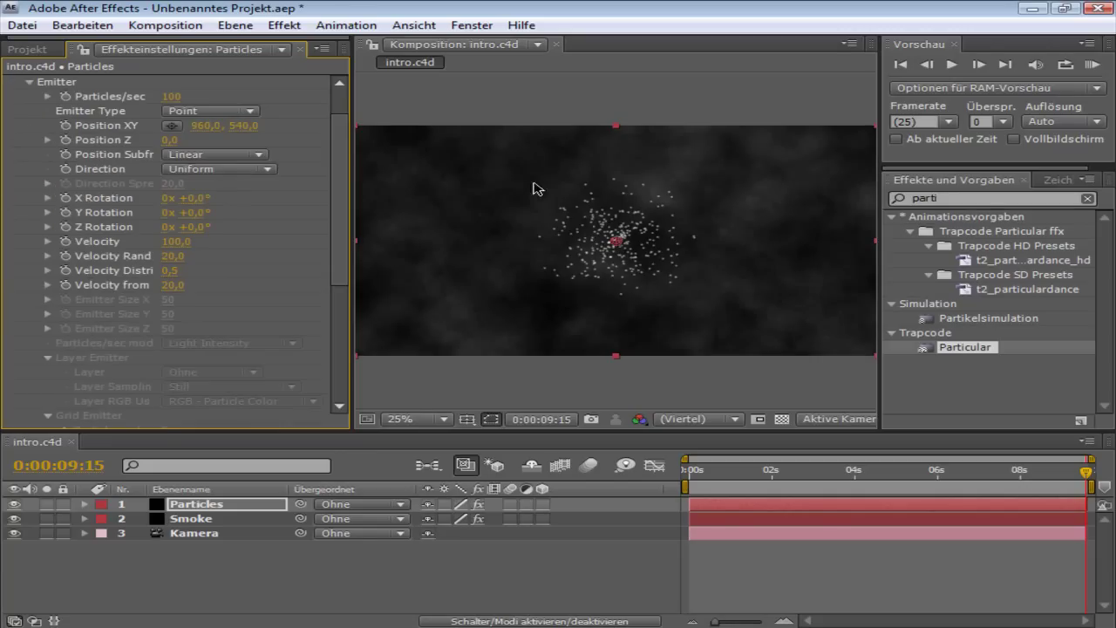
left_click(172, 96)
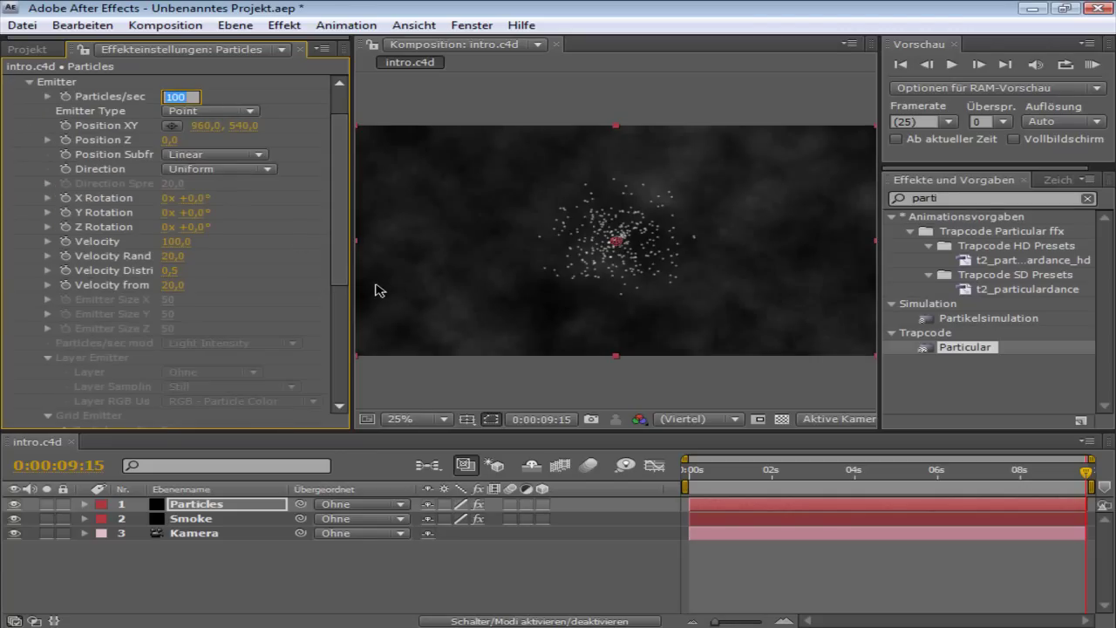
type("6000")
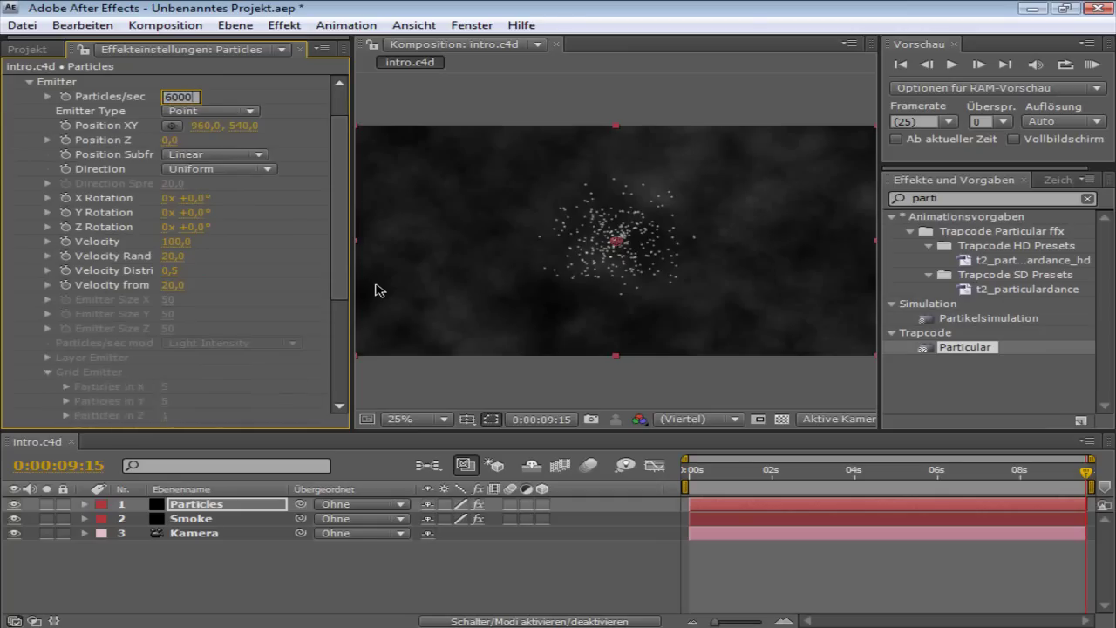
key("Return")
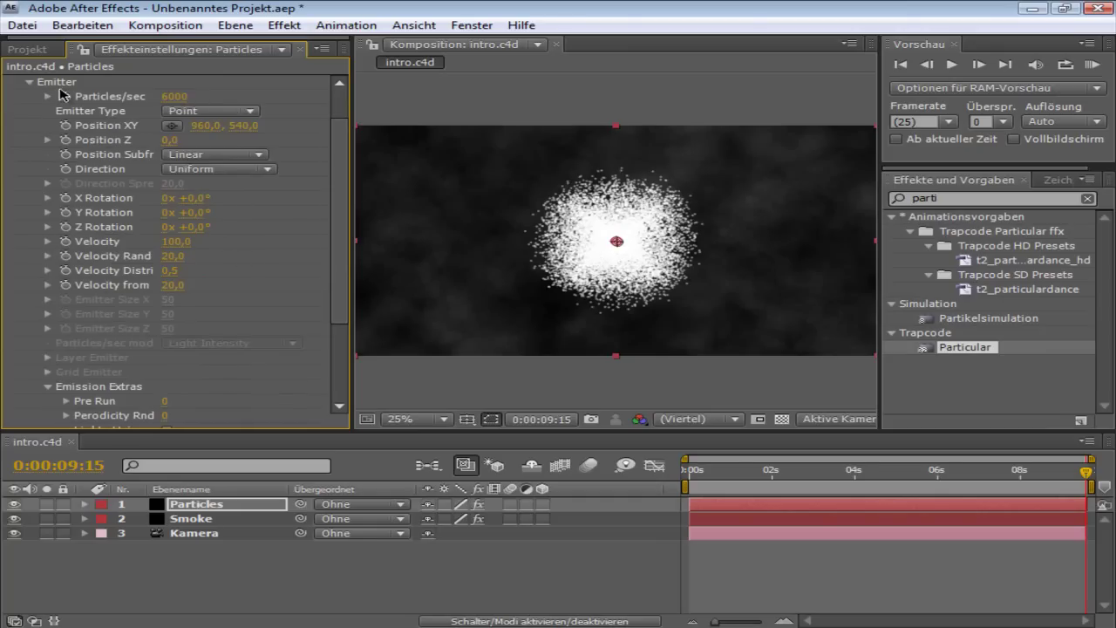
Reveal the Particles layer's keyframes and set Particles/sec to 6000 at frame 0
left_click(220, 511)
key("u")
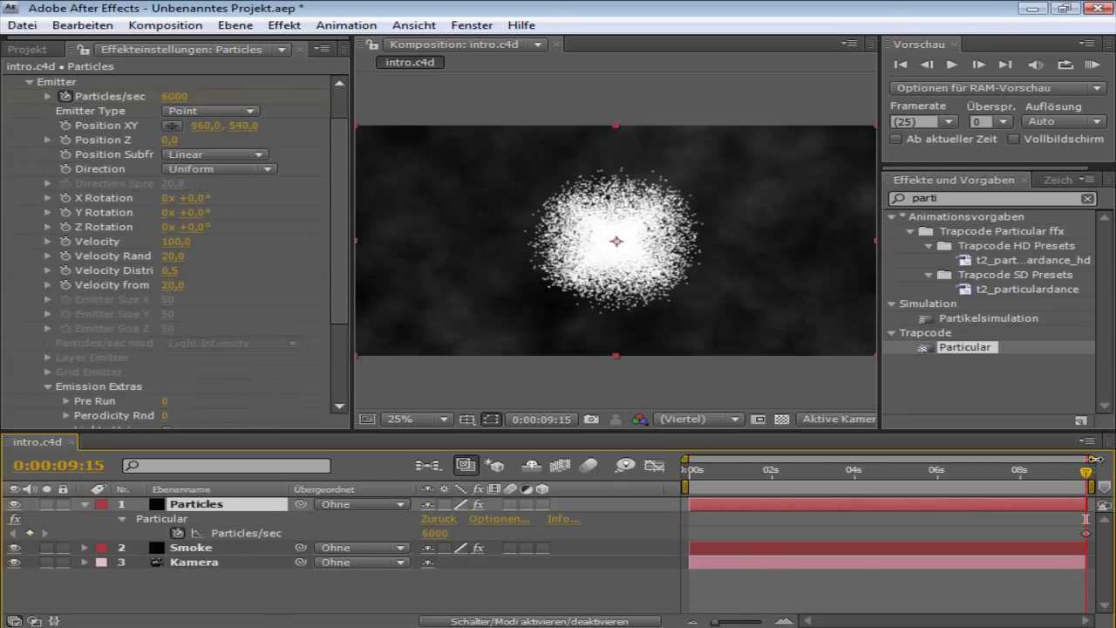
left_click_drag(1090, 459, 707, 480)
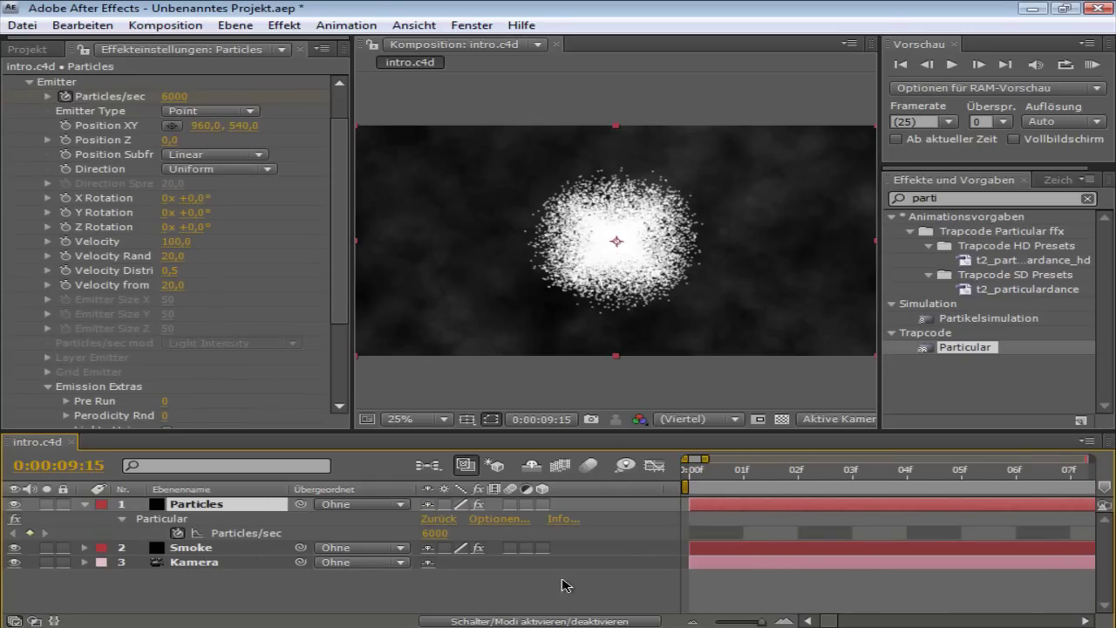
left_click_drag(757, 486, 668, 475)
left_click(177, 97)
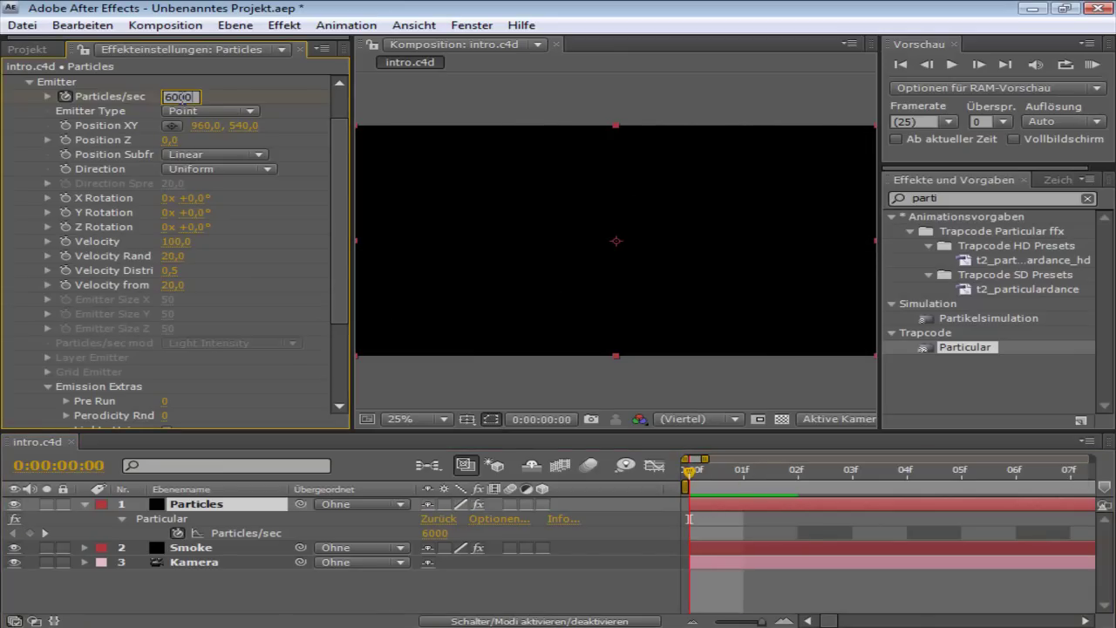
key("Return")
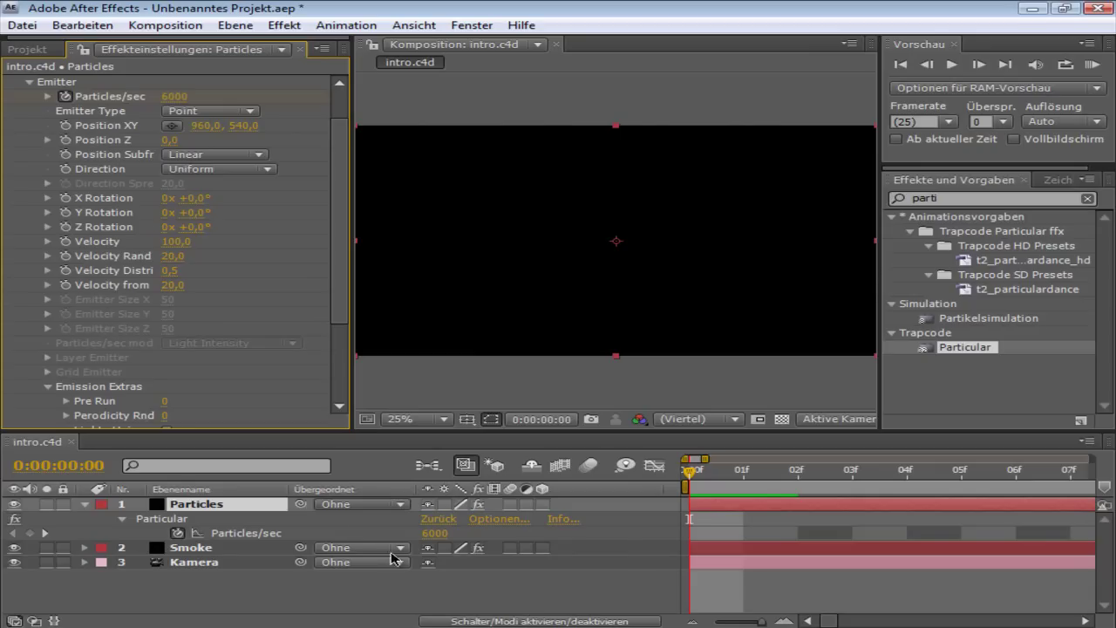
Keyframe Particles/sec at 600 on frame 4 and at 6000 on frame 0
left_click_drag(688, 480, 896, 490)
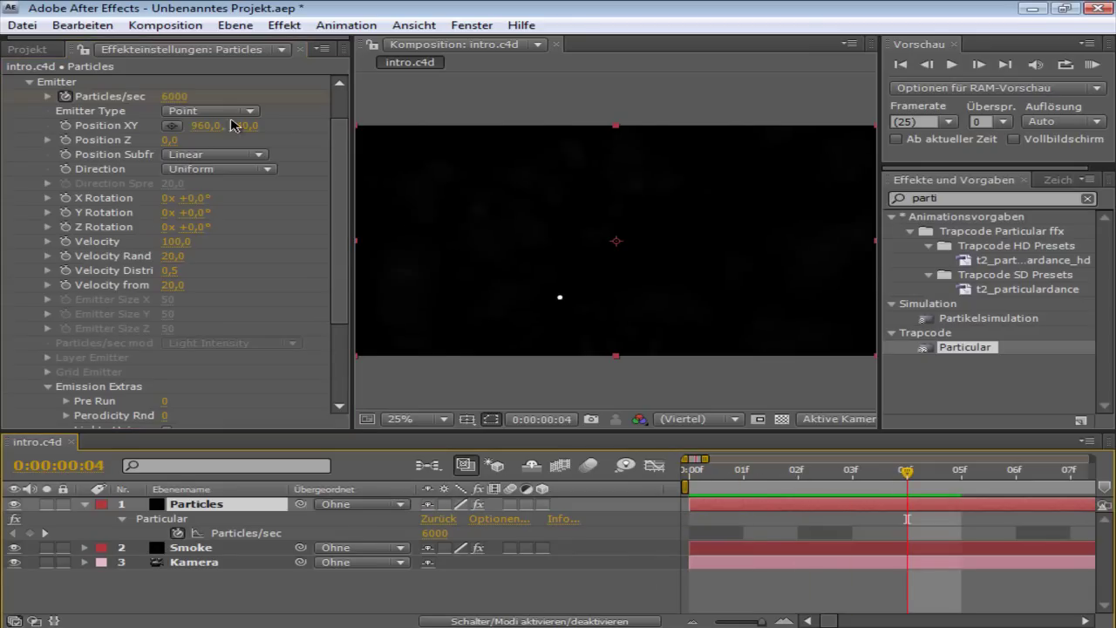
left_click(174, 97)
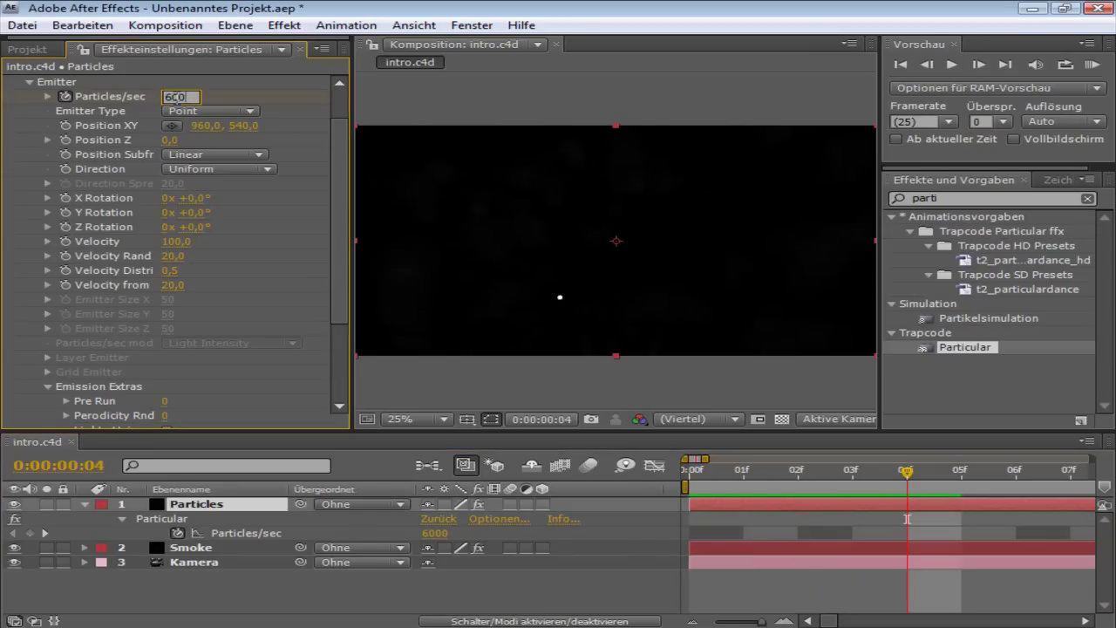
key("Return")
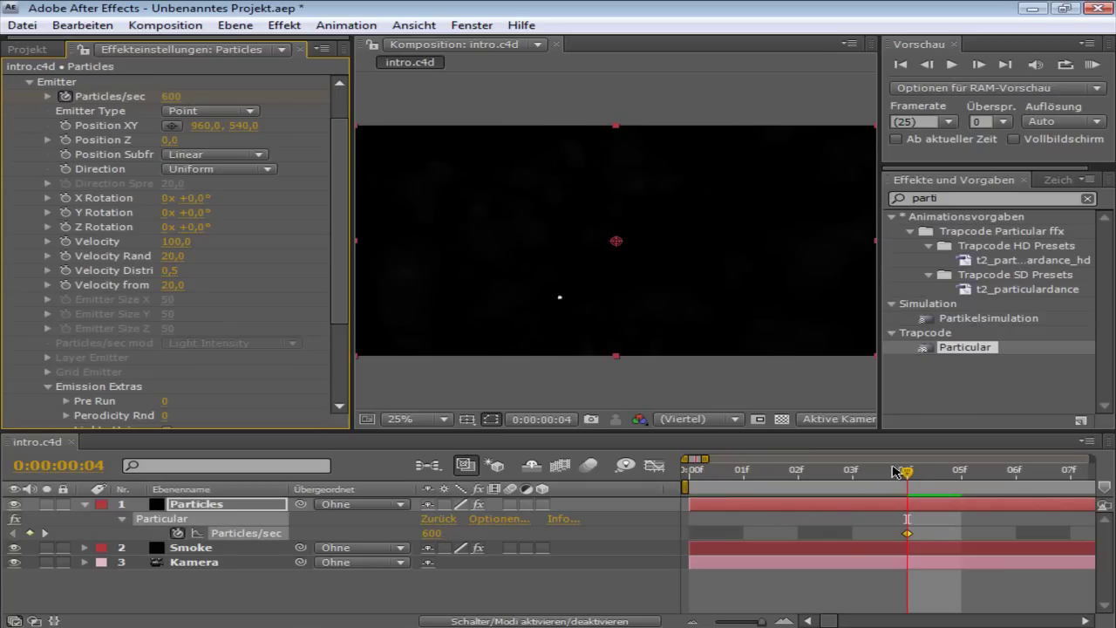
key("Home")
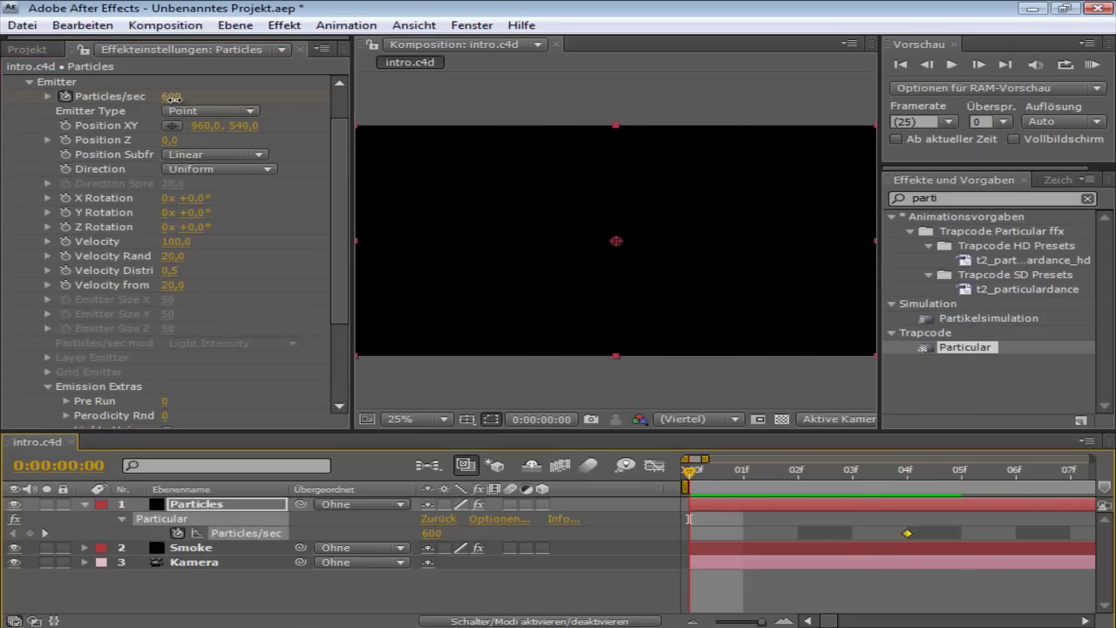
left_click(172, 97)
key("Return")
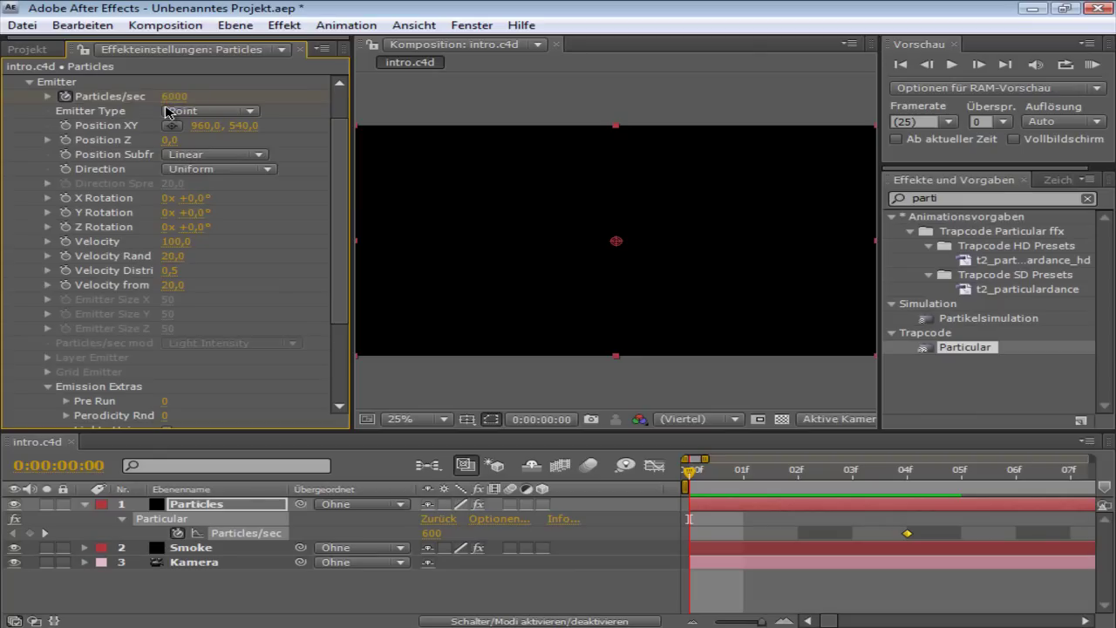
Move the 600 Particles/sec keyframe later and view the whole comp duration
left_click(689, 535)
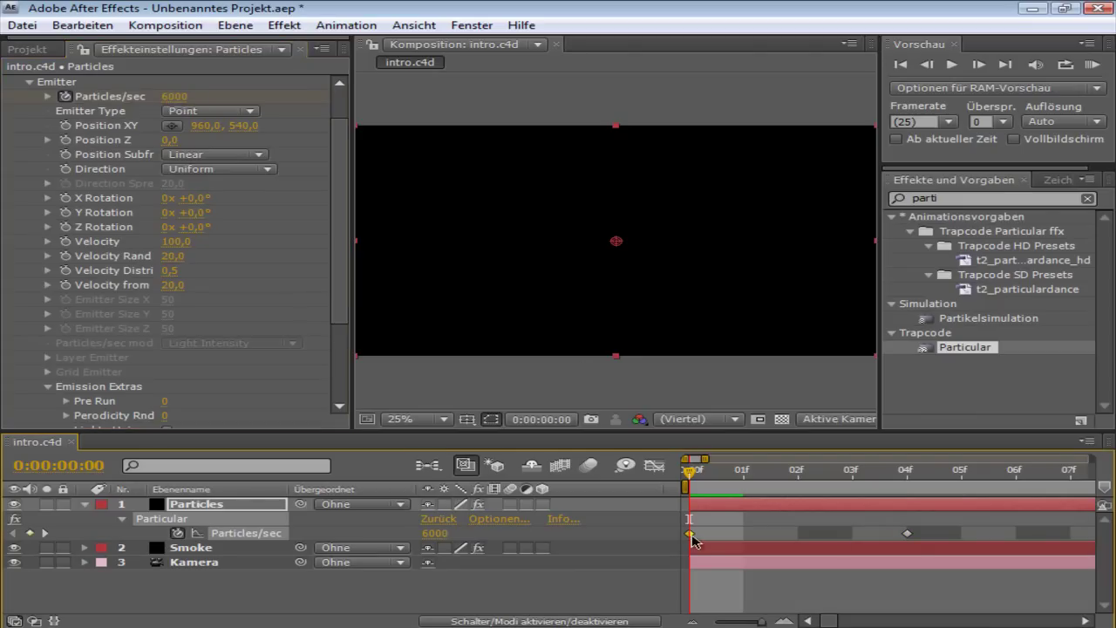
left_click(906, 533)
key("Delete")
left_click_drag(795, 532, 744, 532)
key("semicolon")
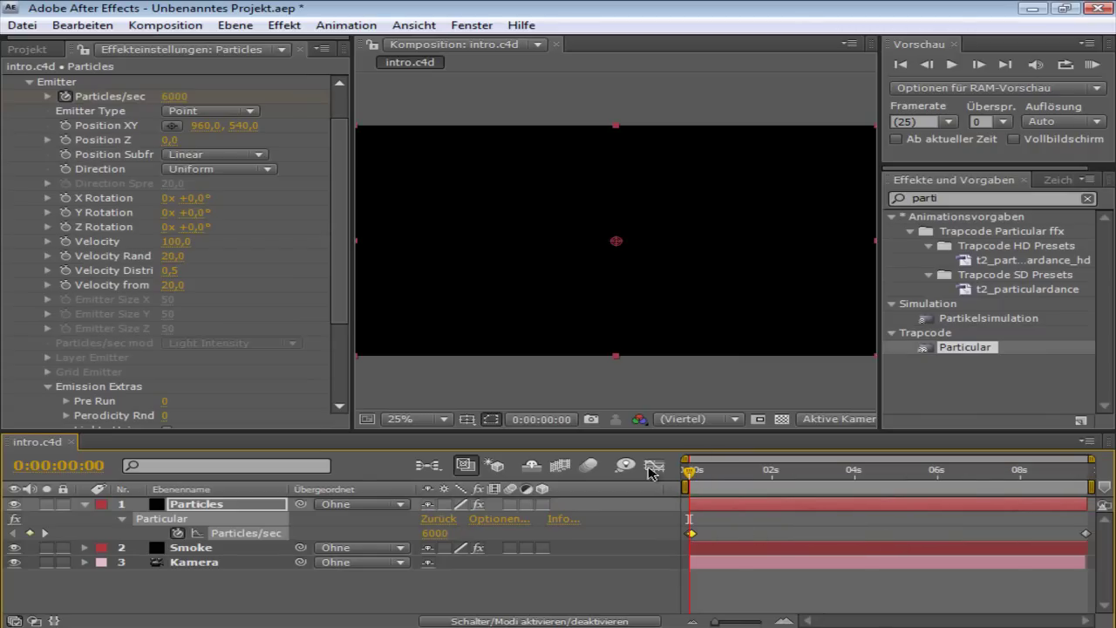
left_click_drag(695, 488, 928, 499)
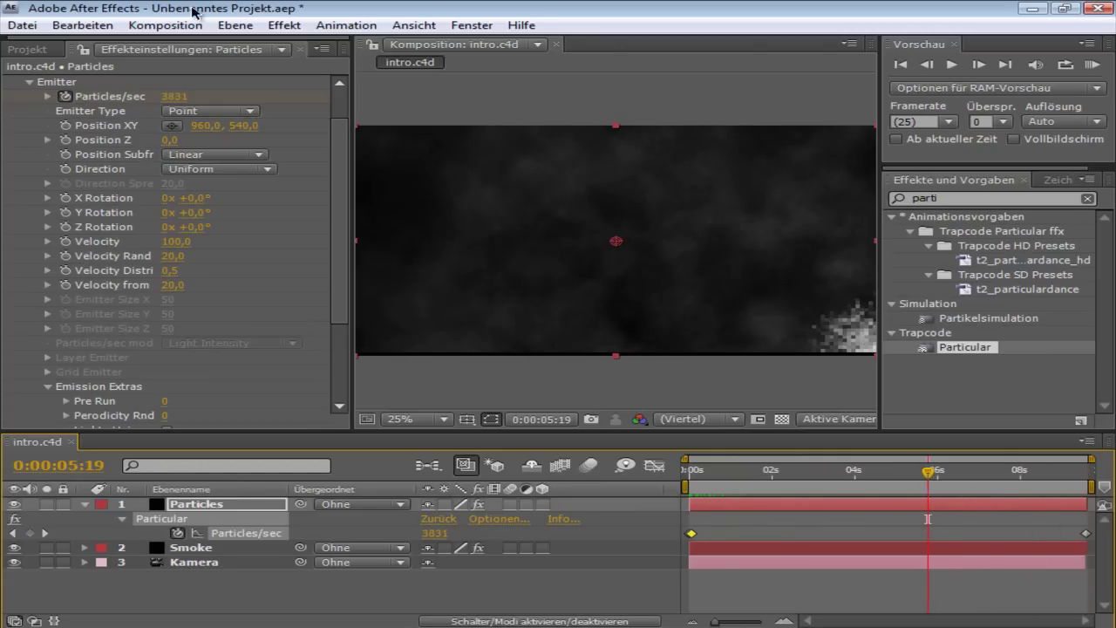
Change the Particular Emitter Type to Box
scroll(334, 202, "down", 5)
scroll(347, 297, "up", 4)
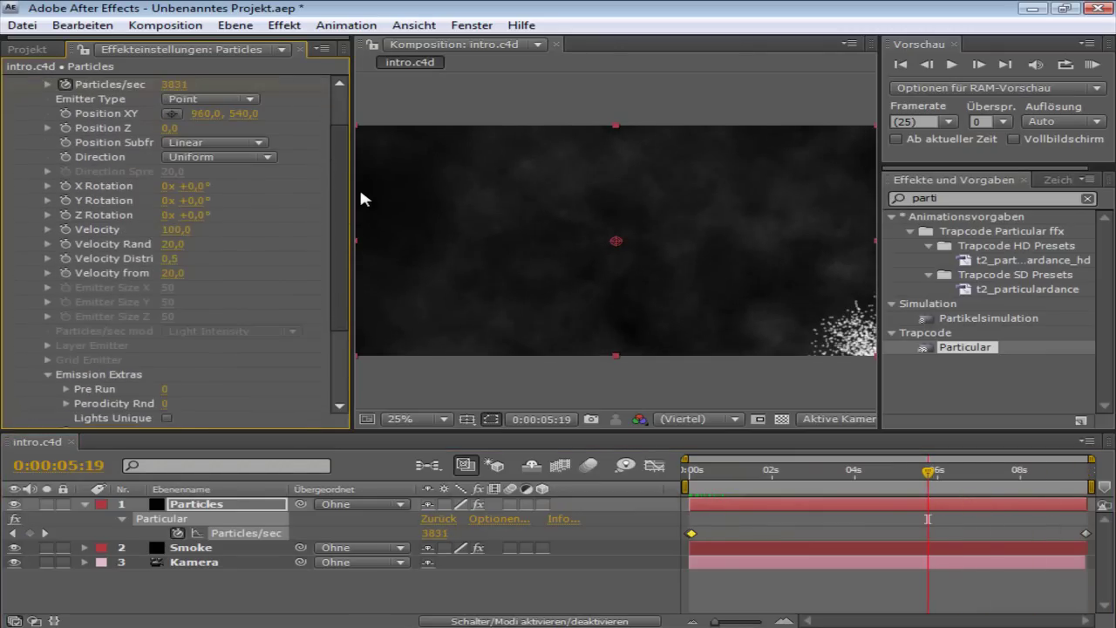
scroll(227, 166, "up", 1)
left_click(228, 160)
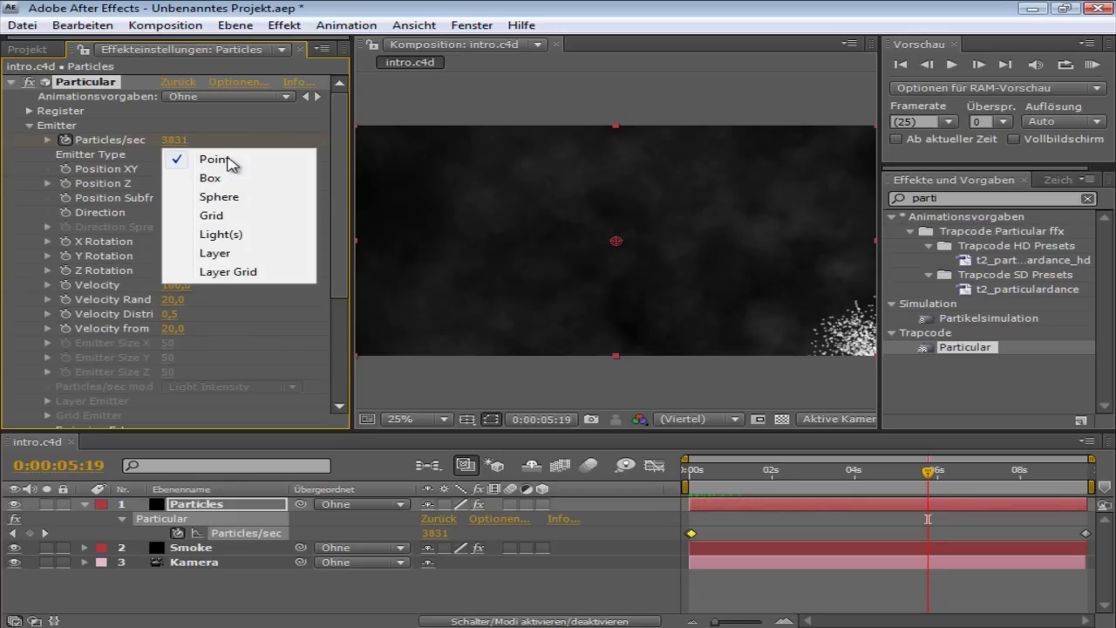
left_click(212, 179)
Set the emitter size to X 3700, Y 3000, Z 3000
left_click(168, 342)
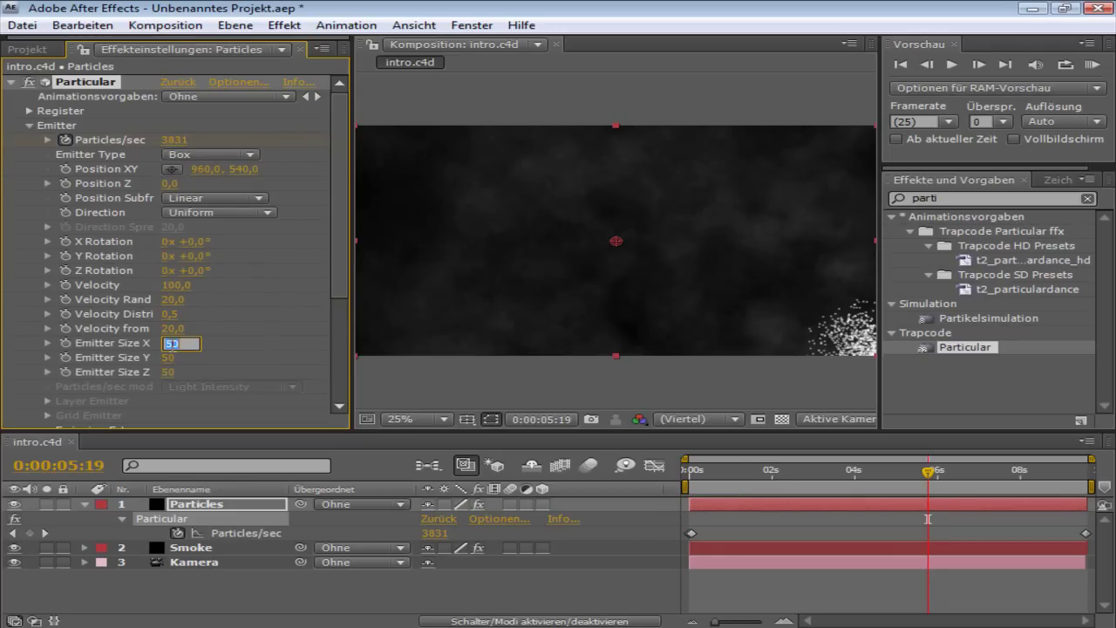
type("3700")
key("Tab")
type("3000")
key("Tab")
type("300")
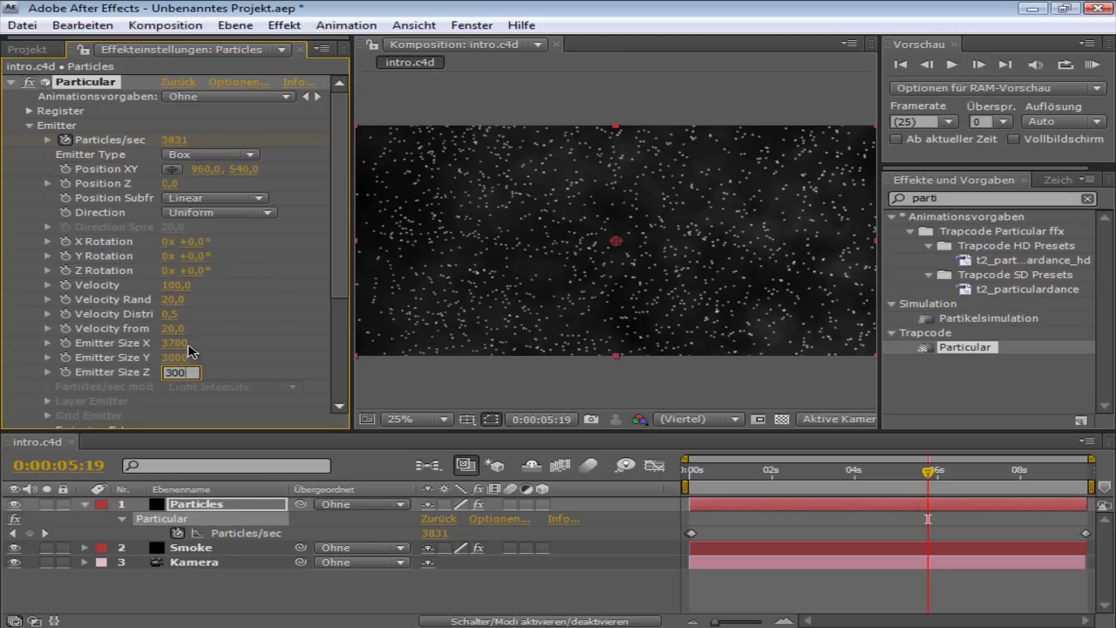
type("0")
key("Return")
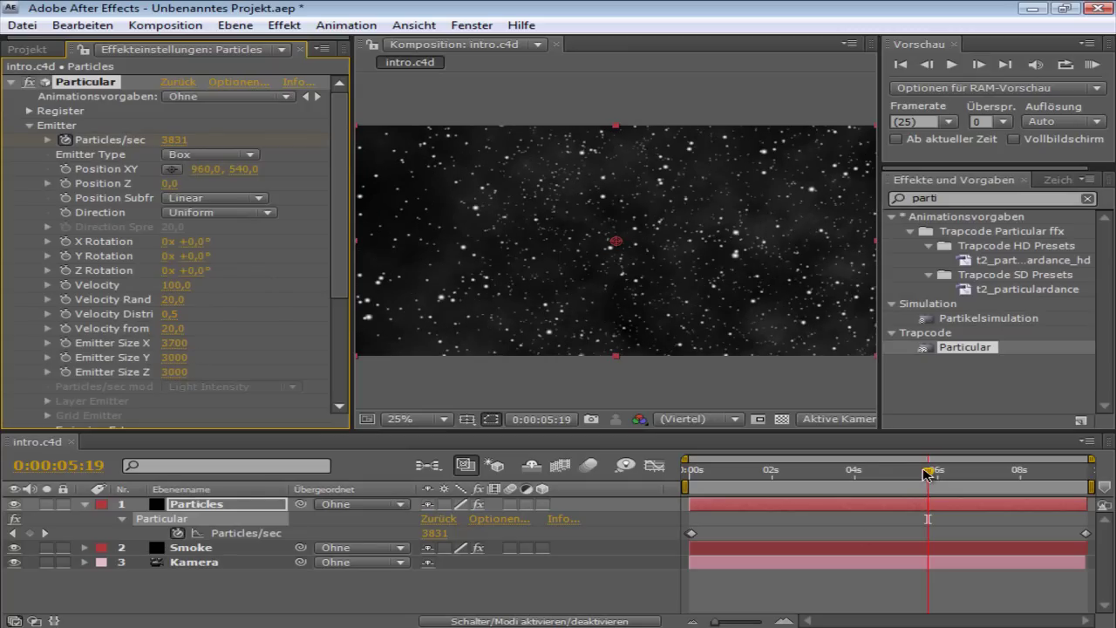
Delete the last Particles/sec keyframe so the rate stays at 600, scrubbing to review
left_click_drag(927, 472, 869, 475)
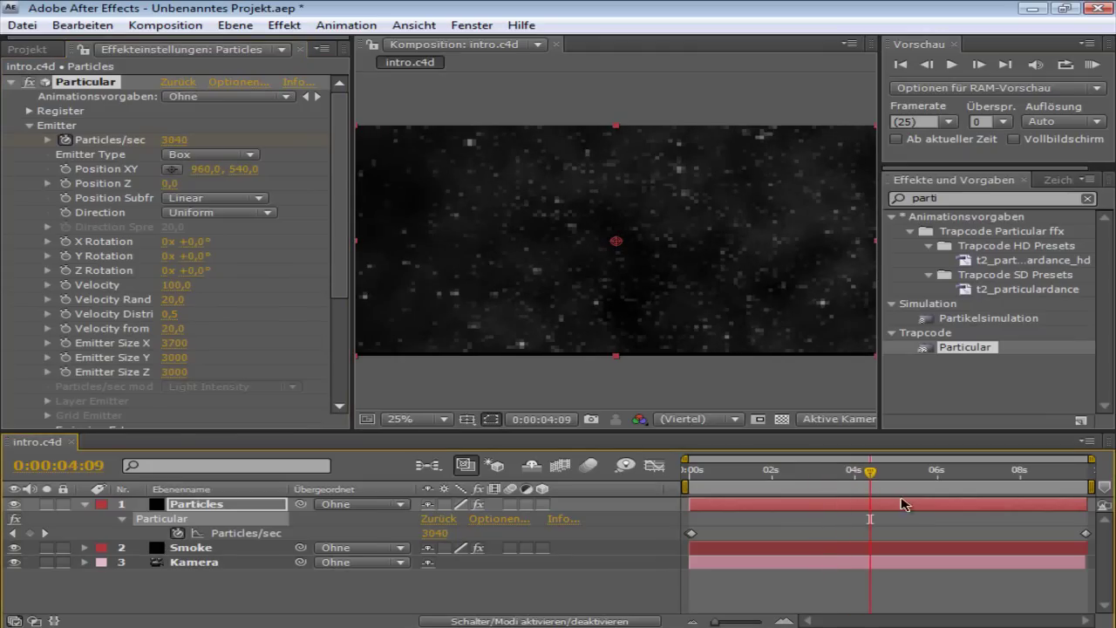
left_click(347, 199)
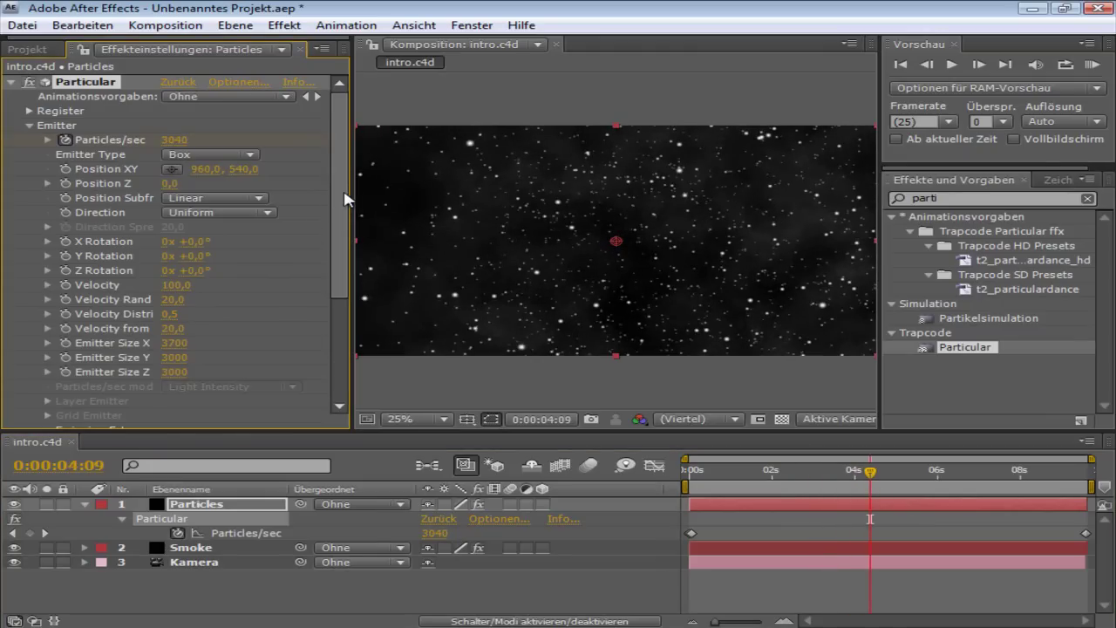
left_click(1084, 534)
key("Delete")
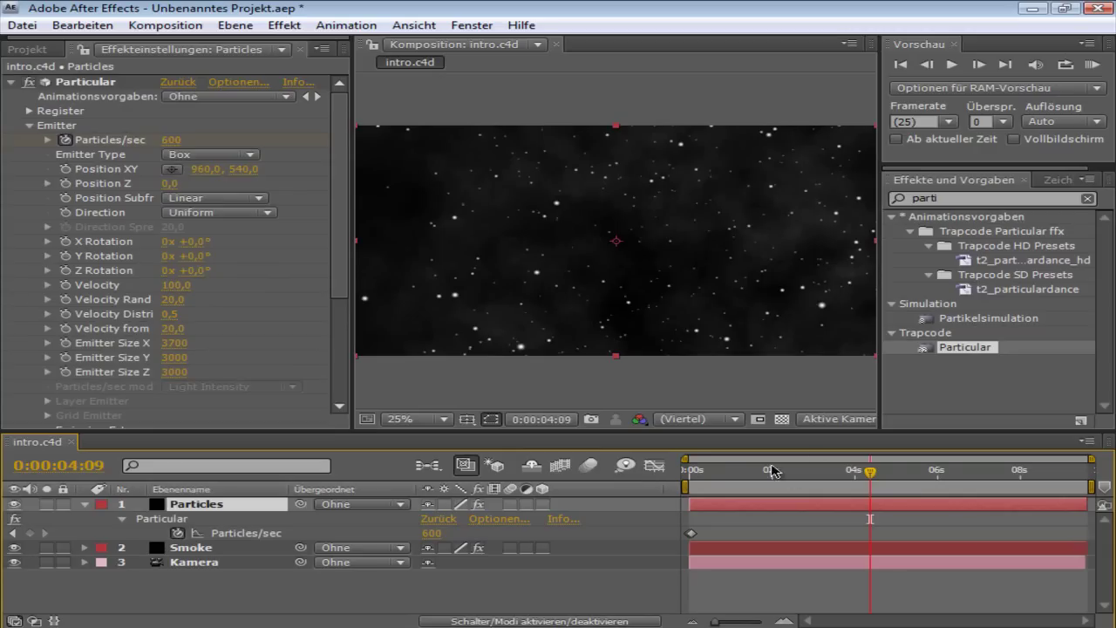
left_click_drag(863, 473, 915, 474)
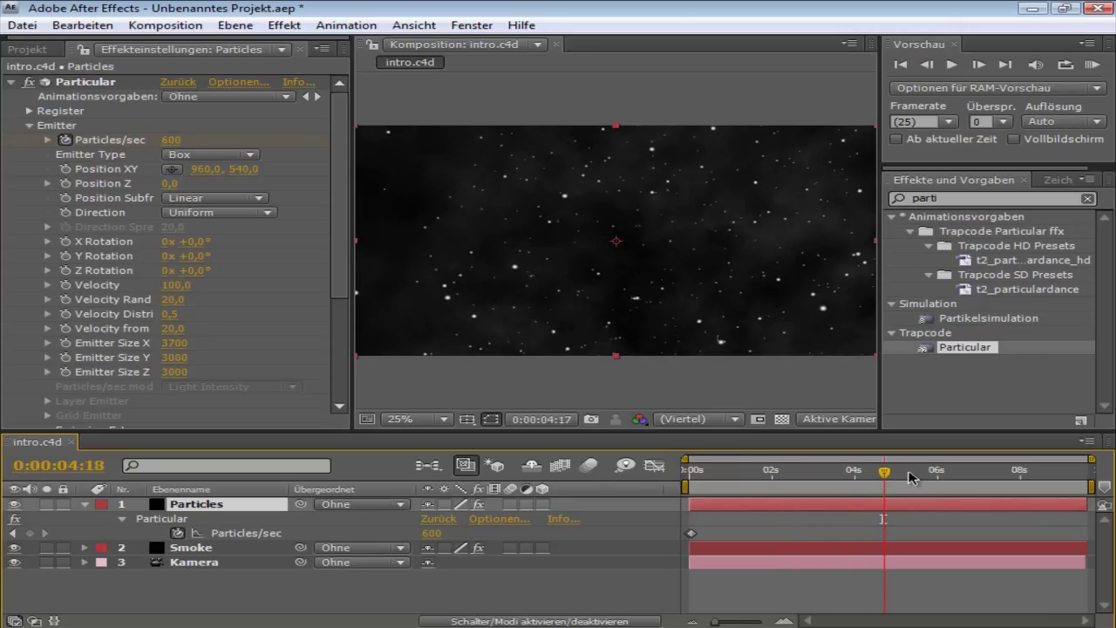
Collapse Emitter, expand Particle and raise Sphere Feather to 100
left_click(30, 125)
left_click(30, 140)
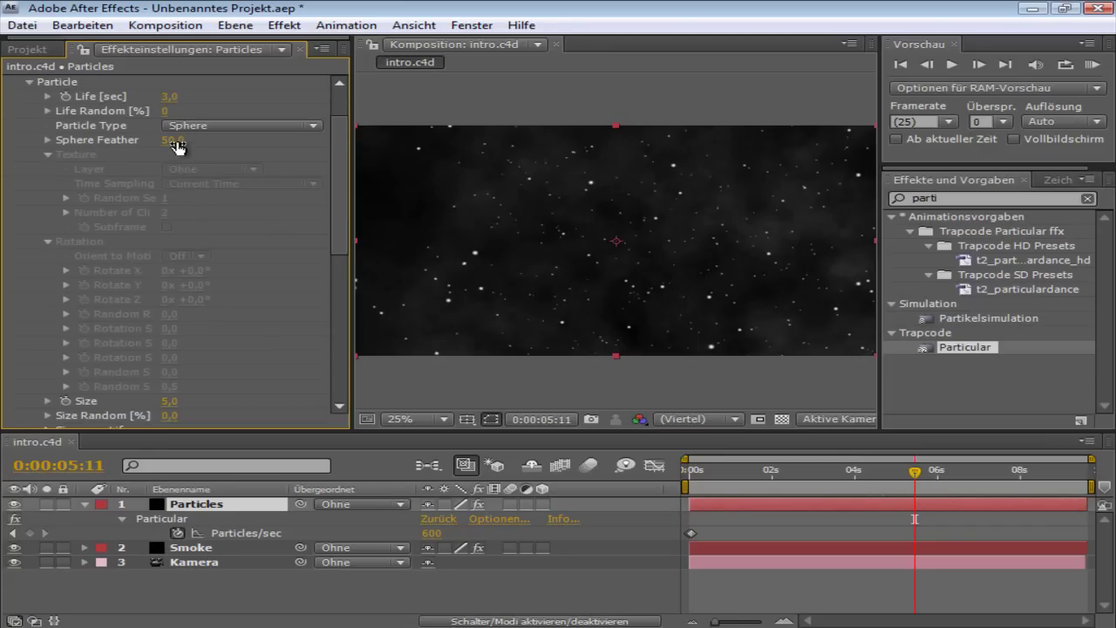
left_click_drag(177, 146, 337, 145)
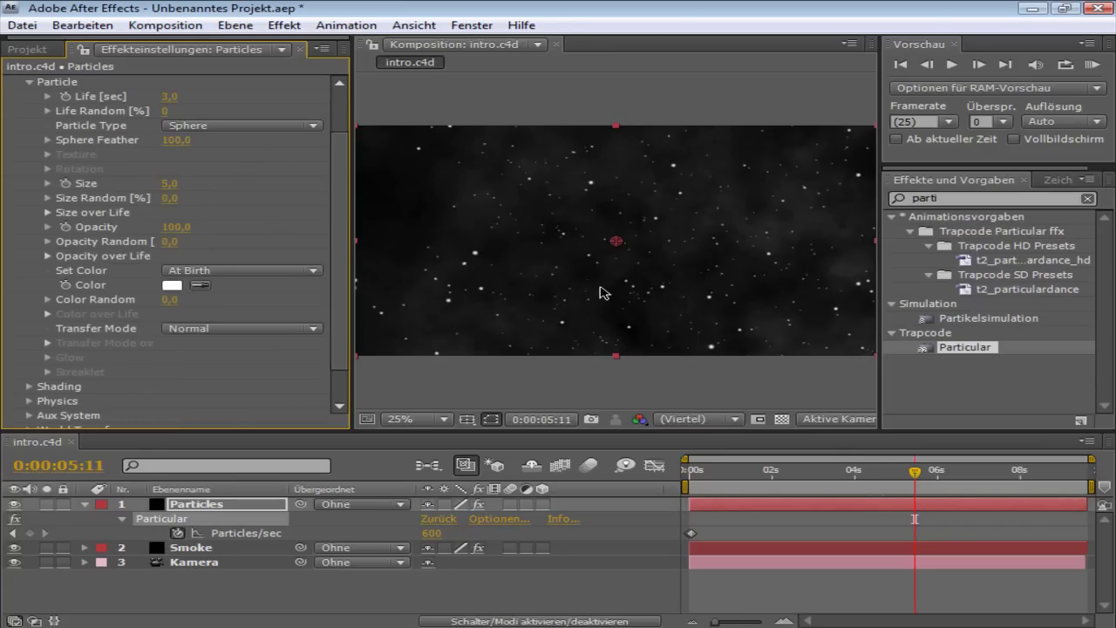
mouse_move(916, 471)
left_mouse_down()
mouse_move(876, 471)
mouse_move(906, 471)
left_mouse_up()
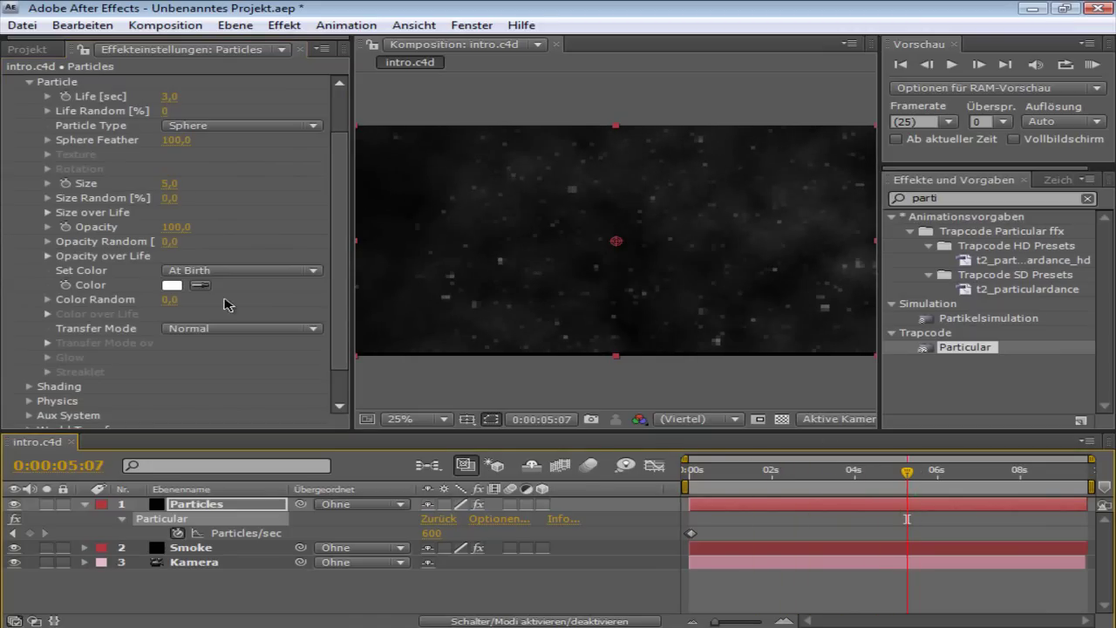
Try a bright red particle Color, then undo it back to white
left_click(171, 285)
left_click(617, 286)
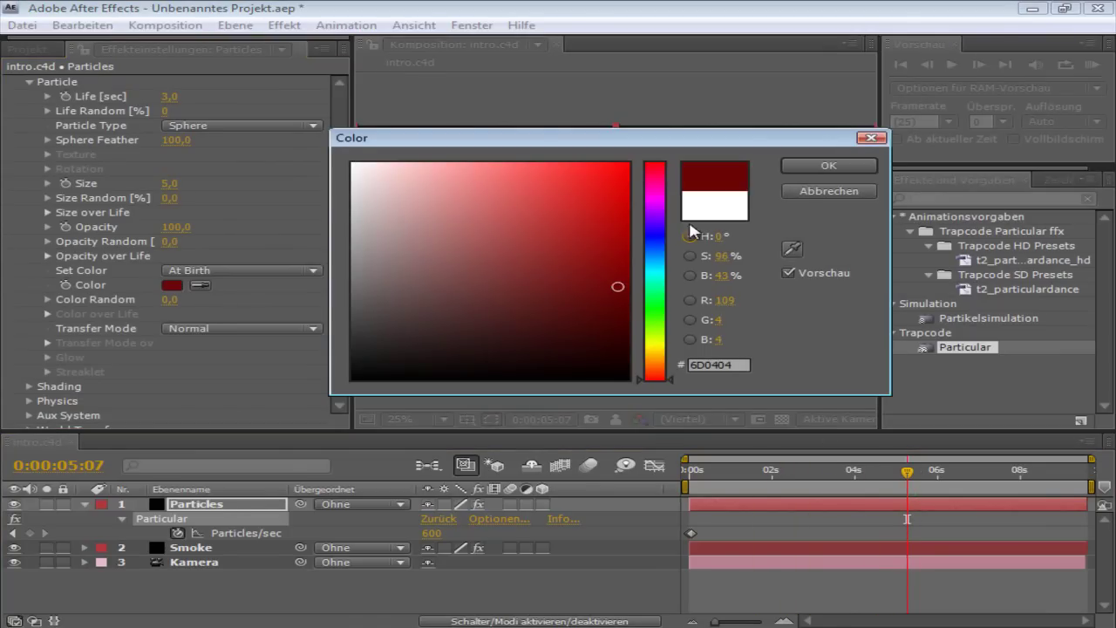
left_click_drag(620, 233, 624, 178)
left_click(828, 166)
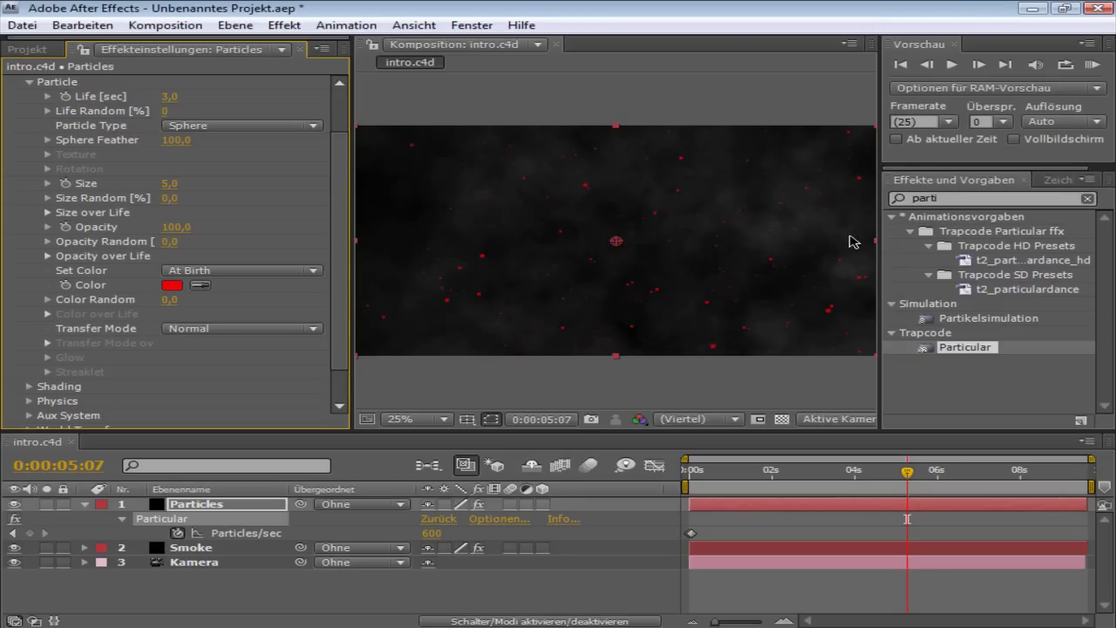
key("ctrl+z")
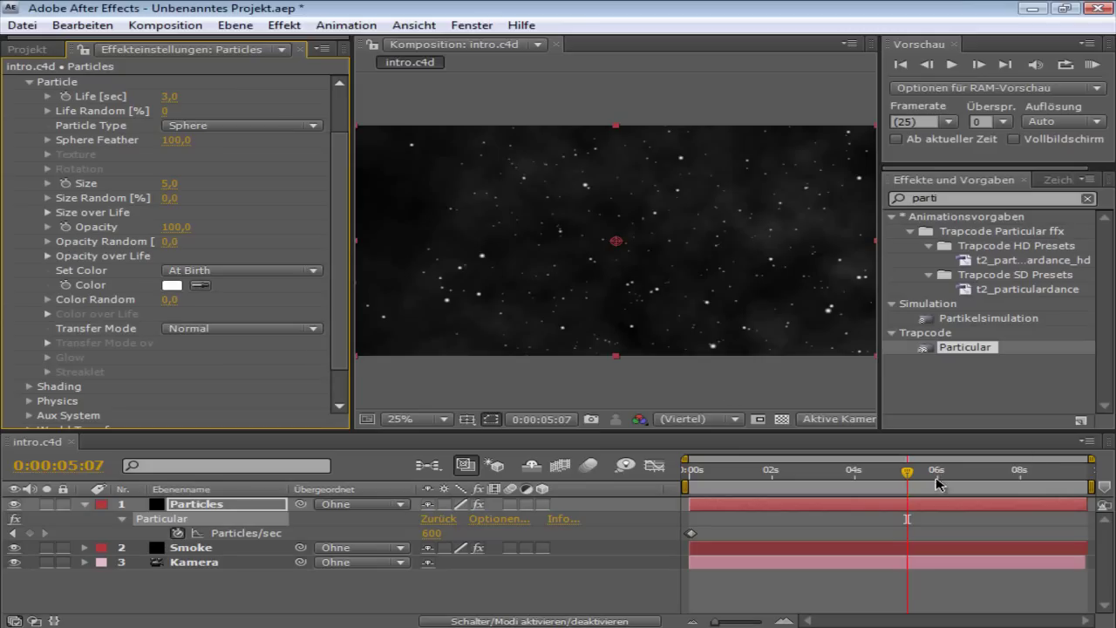
left_click(910, 472)
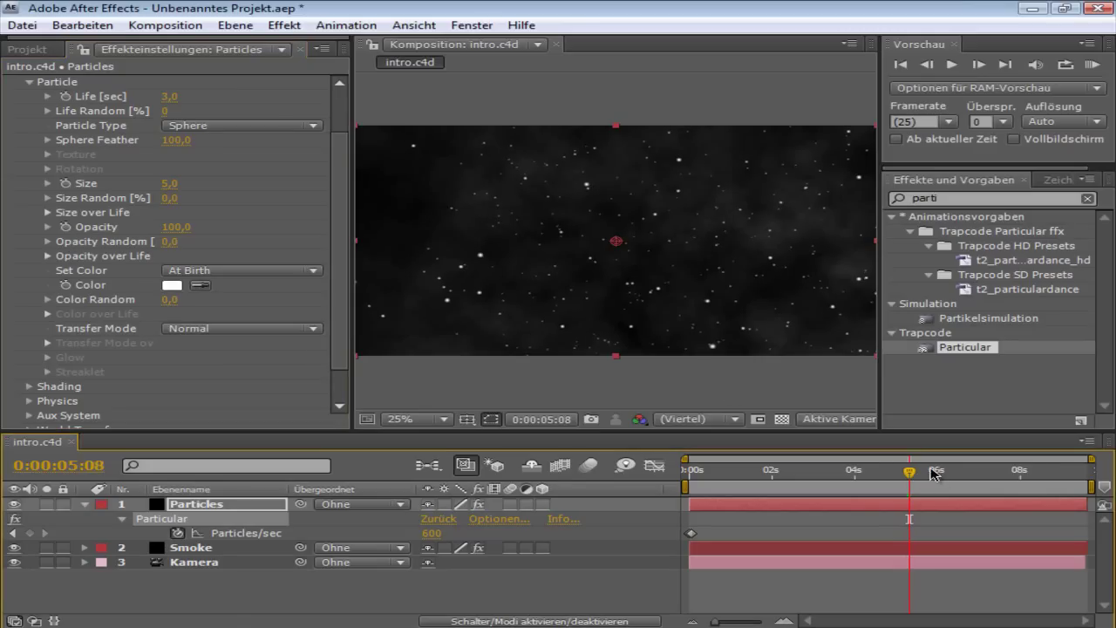
left_click_drag(913, 478, 820, 478)
key("Home")
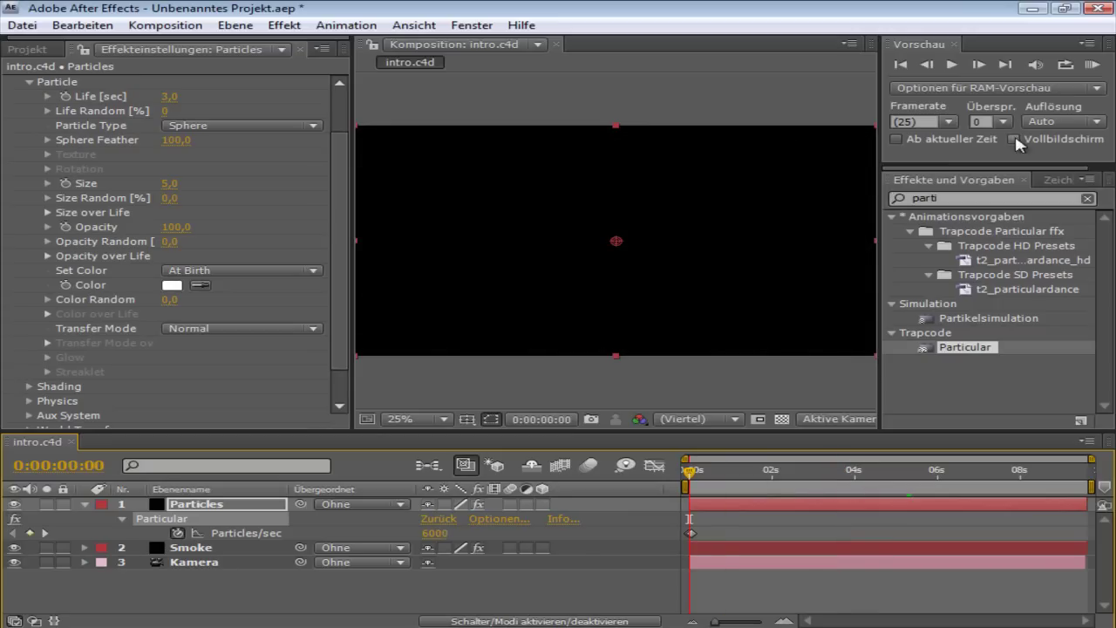
left_click(1092, 64)
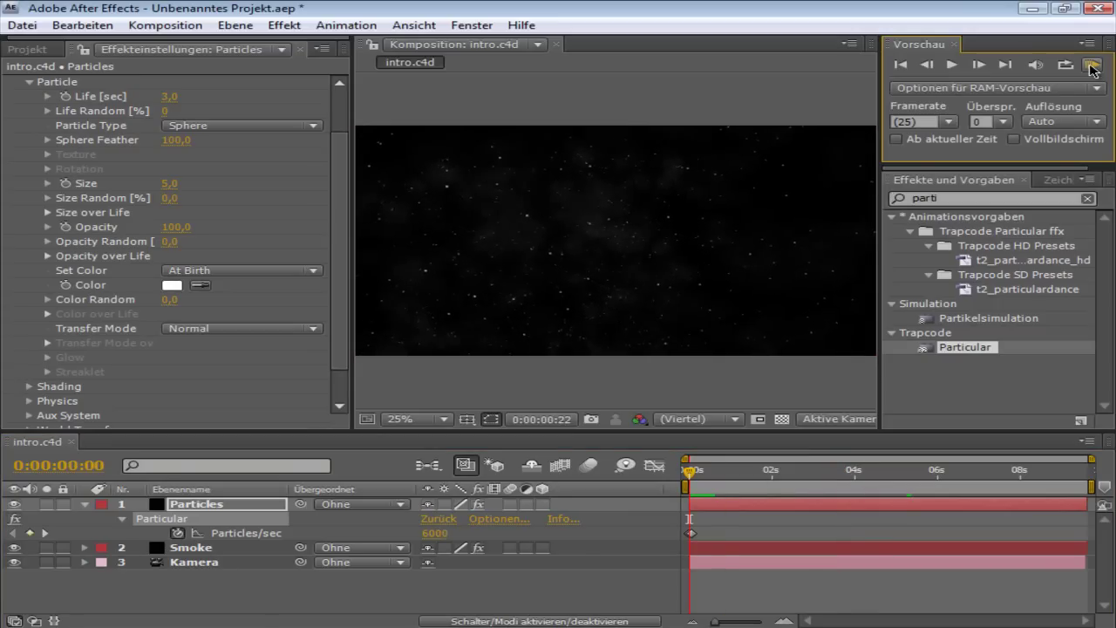